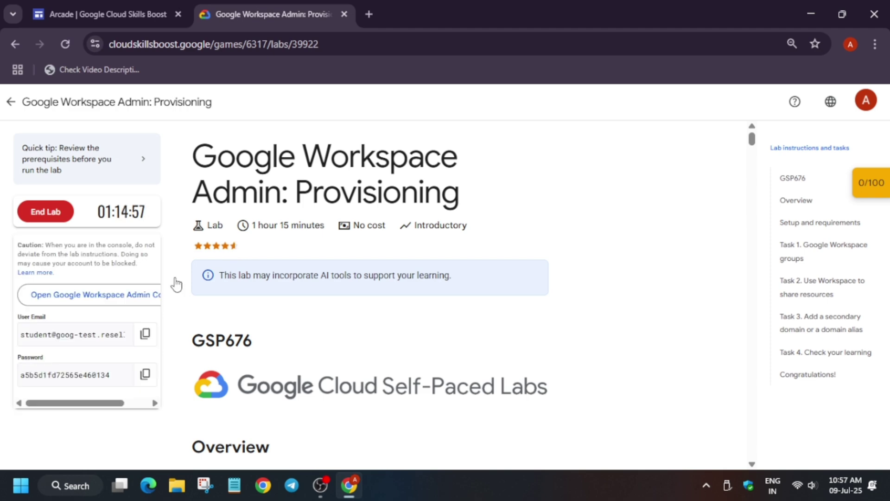
Step: Open the lab's Admin console link in an incognito window and copy the lab user email
right_click(36, 286)
click(47, 339)
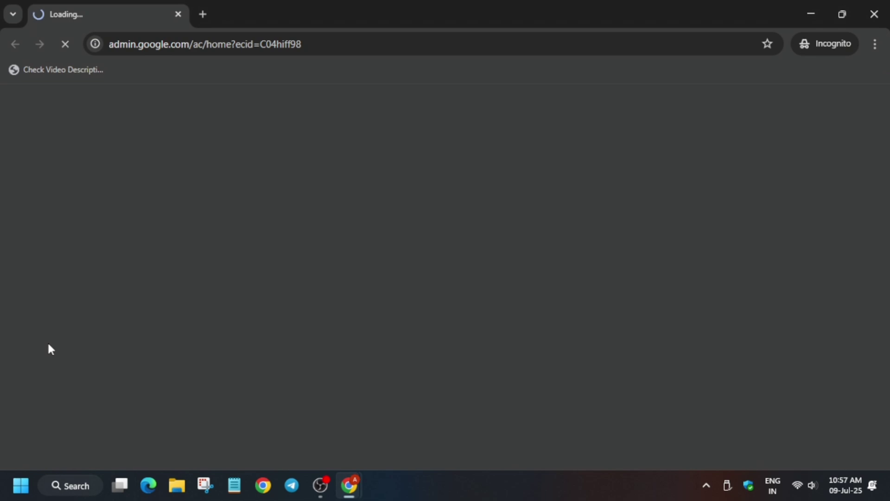
key(alt+Tab)
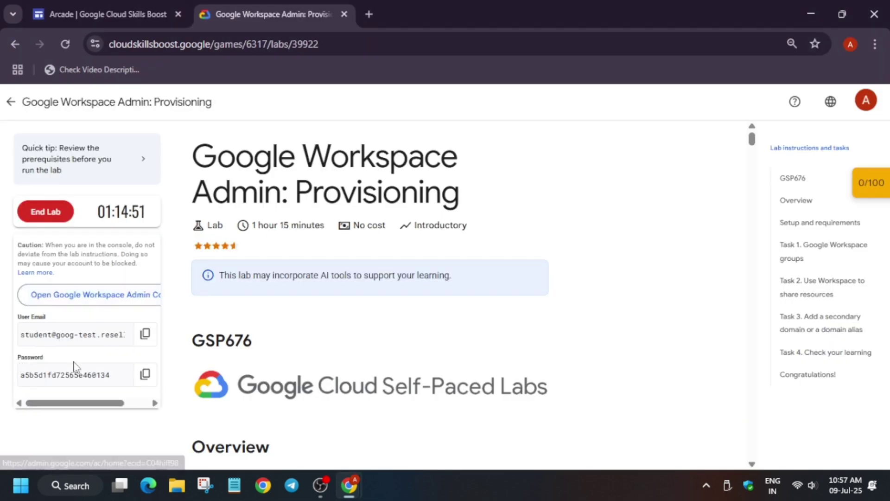
click(146, 334)
key(alt+Tab)
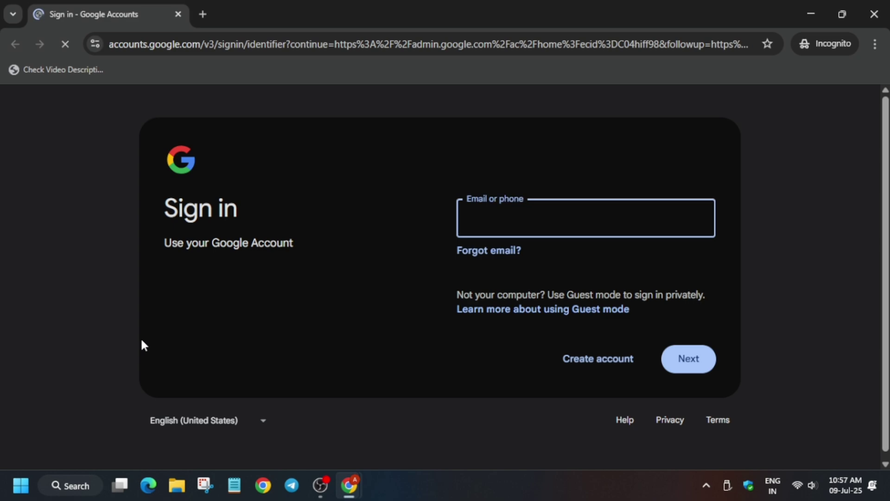
Step: Sign in with the lab's student email and password
key(ctrl+v)
key(Return)
key(alt+Tab)
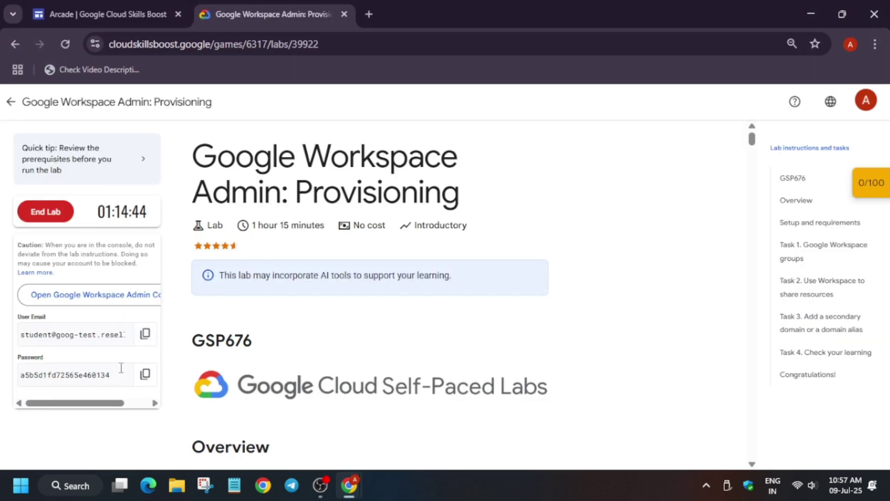
key(alt+Tab)
key(ctrl+v)
key(Return)
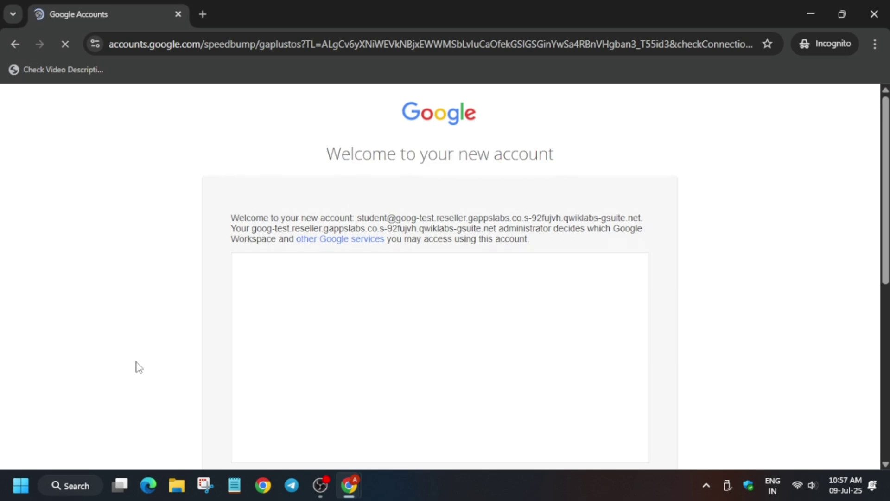
Step: Accept the new account's terms to reach the Admin console home
scroll(636, 314, down, 10)
click(537, 346)
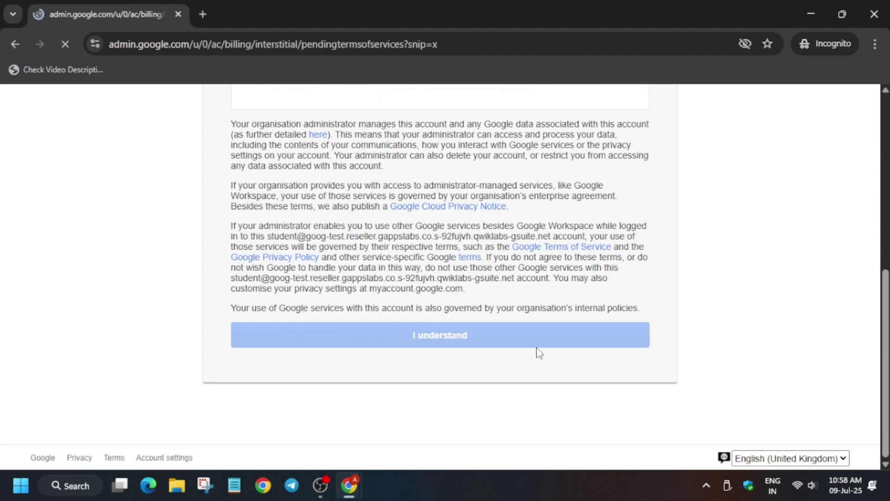
scroll(537, 354, down, 12)
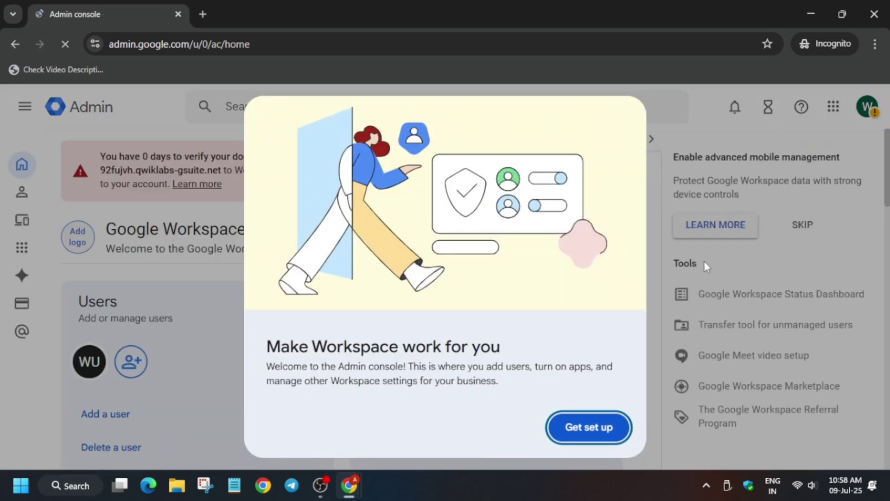
Step: Verify the primary domain as using a different host, confirm the code was added, then close the setup tab
click(610, 427)
click(575, 176)
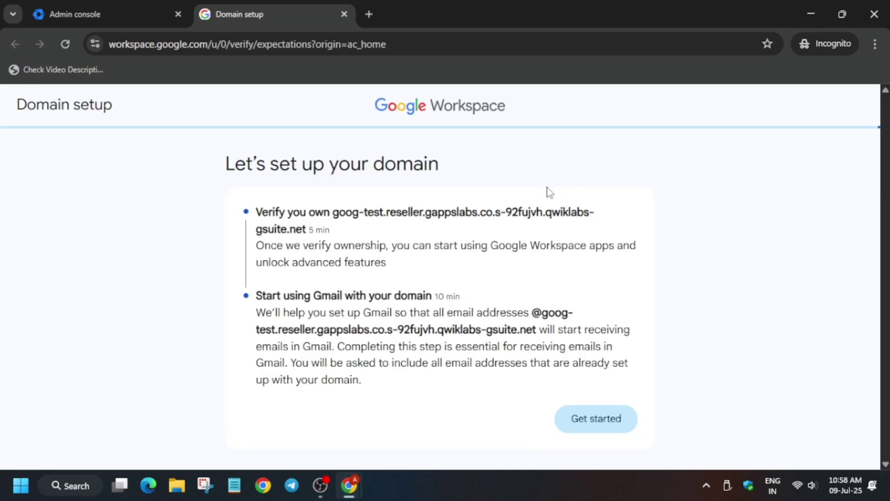
click(628, 412)
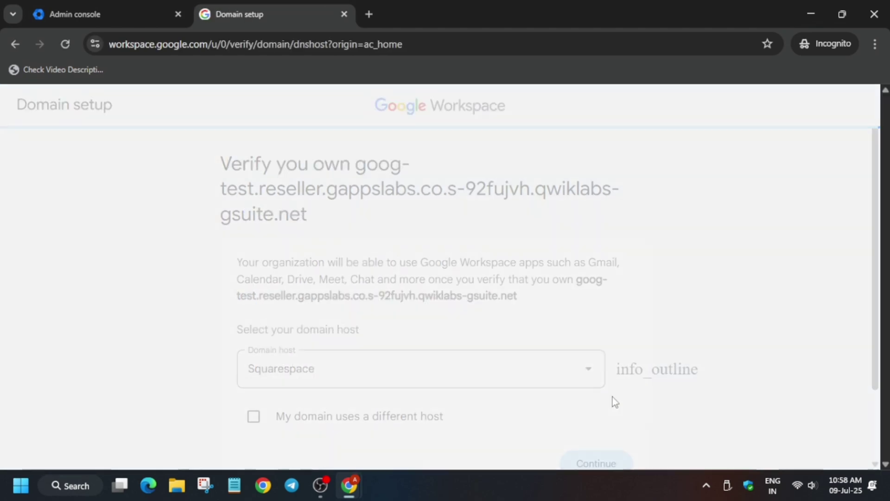
scroll(258, 337, down, 2)
click(257, 333)
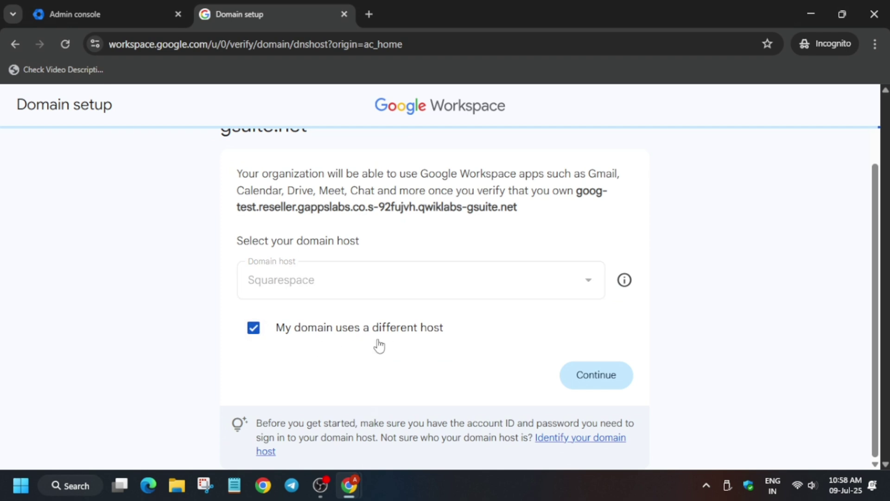
click(592, 387)
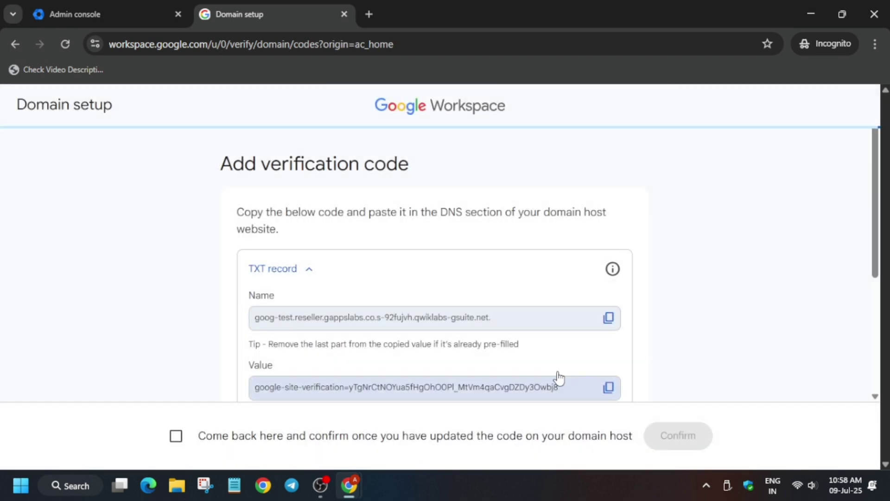
click(176, 436)
click(670, 439)
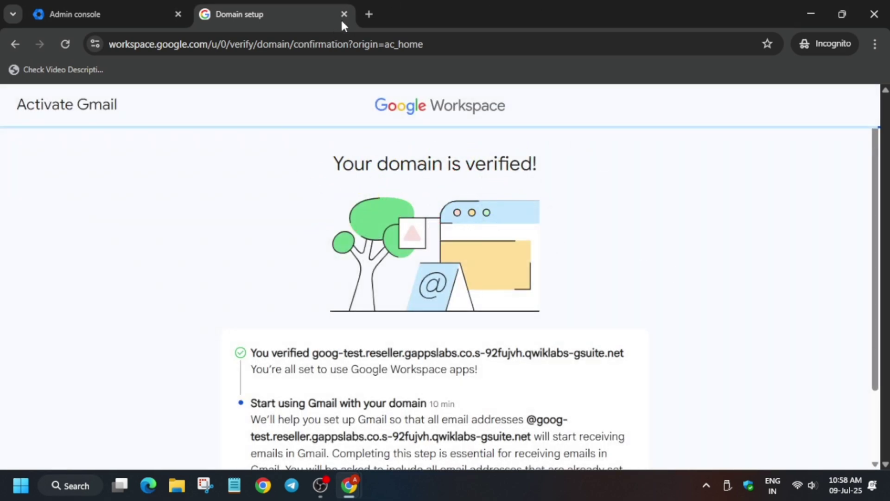
click(342, 18)
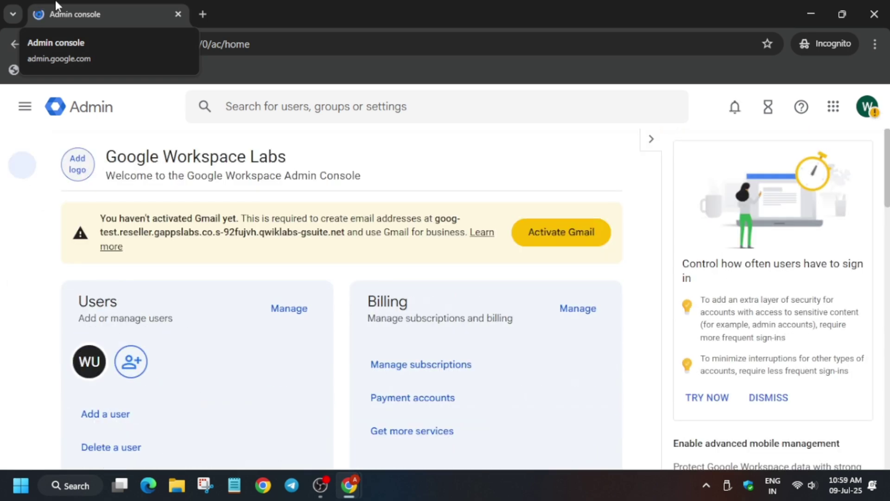
Step: Open the Groups page and start creating a new group
scroll(294, 343, down, 10)
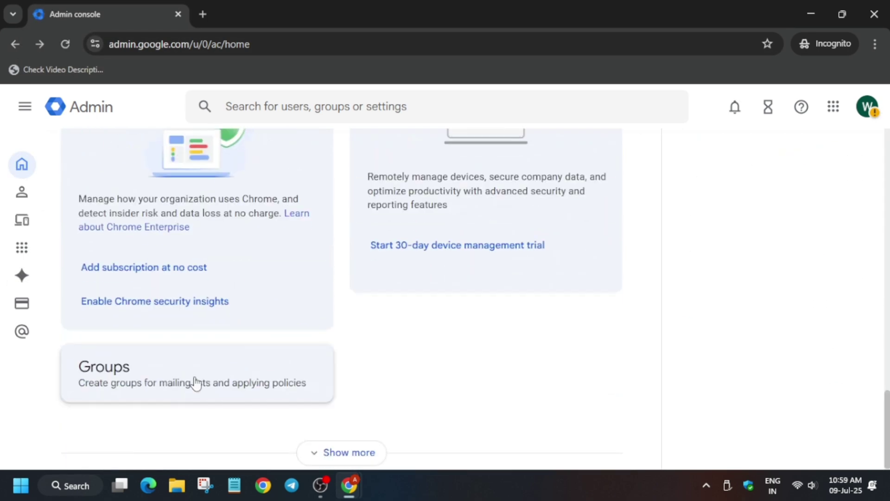
click(121, 385)
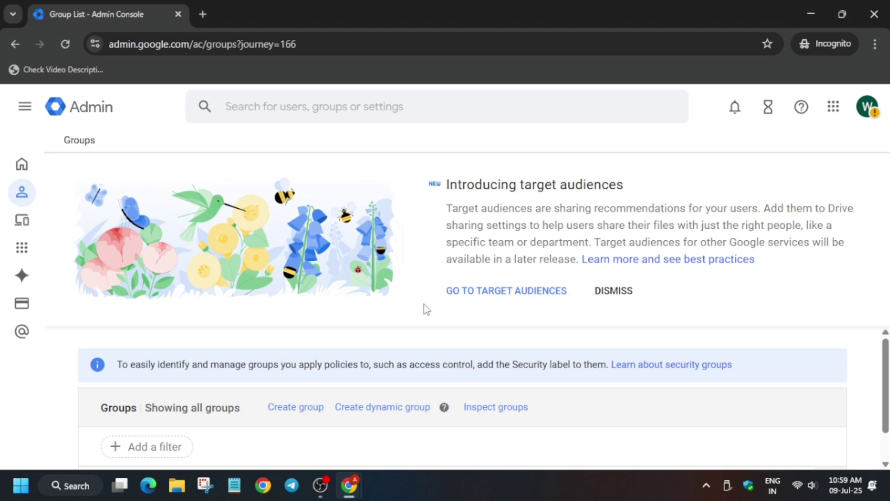
key(alt+Tab)
click(804, 251)
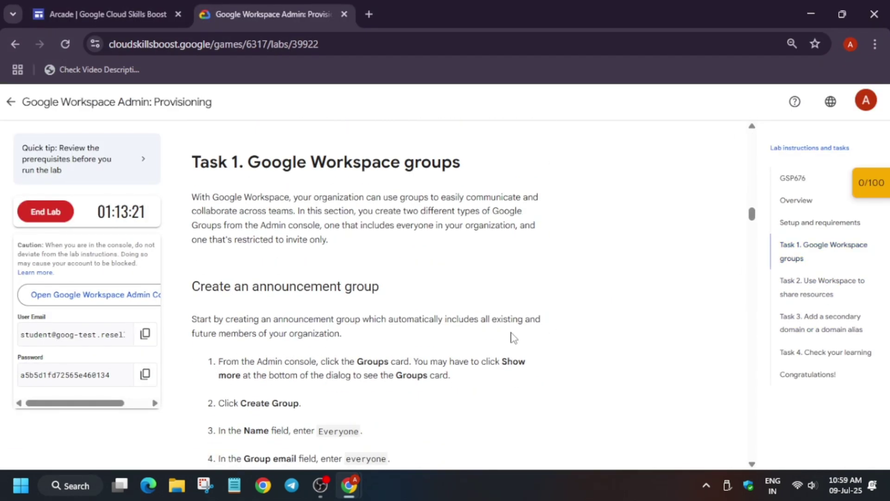
key(alt+Tab)
click(316, 406)
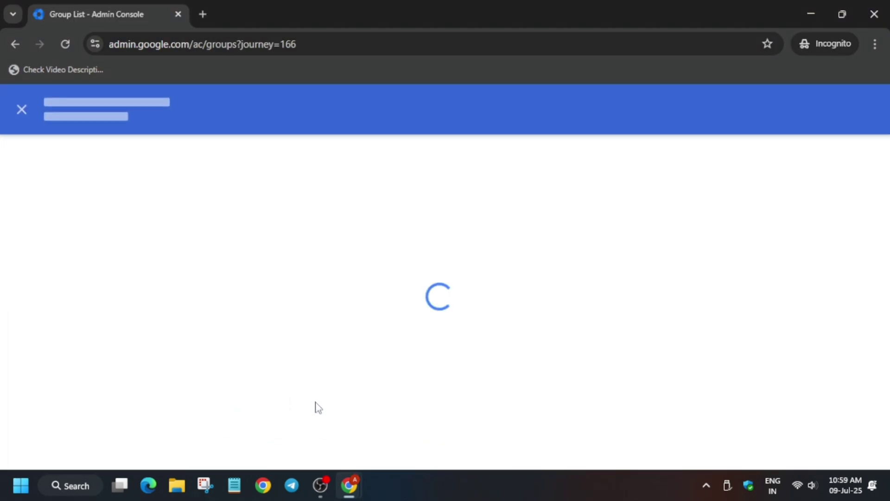
Step: Select the group name Everyone in the lab's Task 1 instructions
key(alt+Tab)
scroll(340, 330, down, 3)
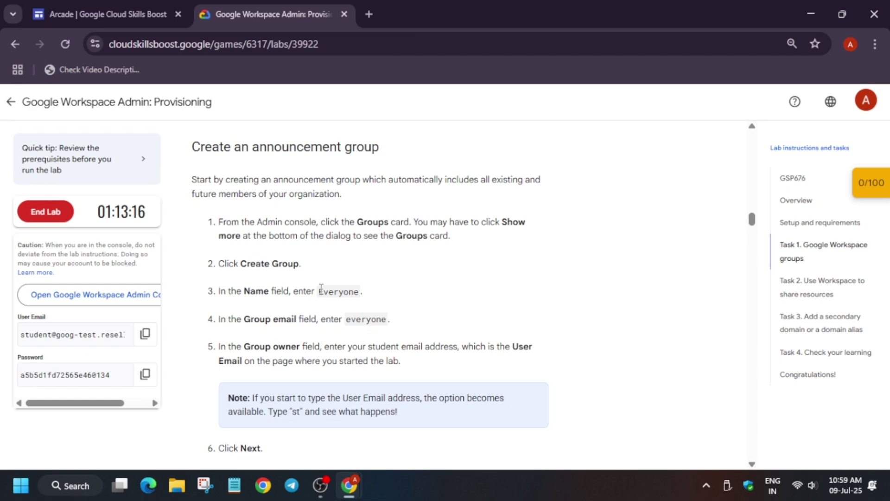
drag(320, 289, 359, 290)
Step: Enter Everyone as the group name and everyone as the group email
key(ctrl+c)
key(alt+Tab)
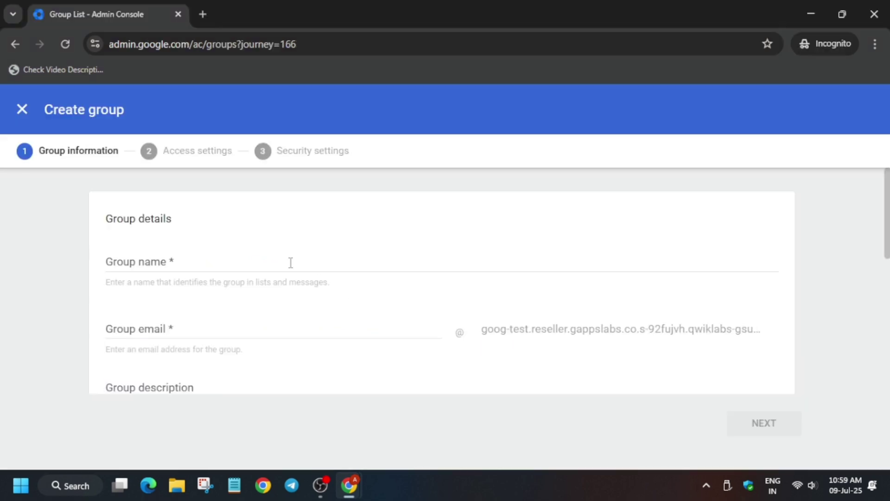
click(291, 260)
key(ctrl+v)
key(alt+Tab)
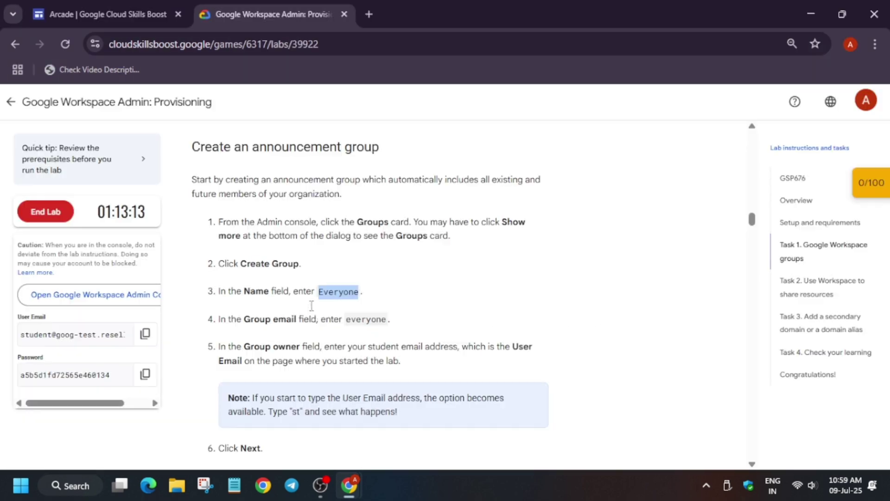
drag(347, 320, 386, 320)
click(346, 314)
key(ctrl+c)
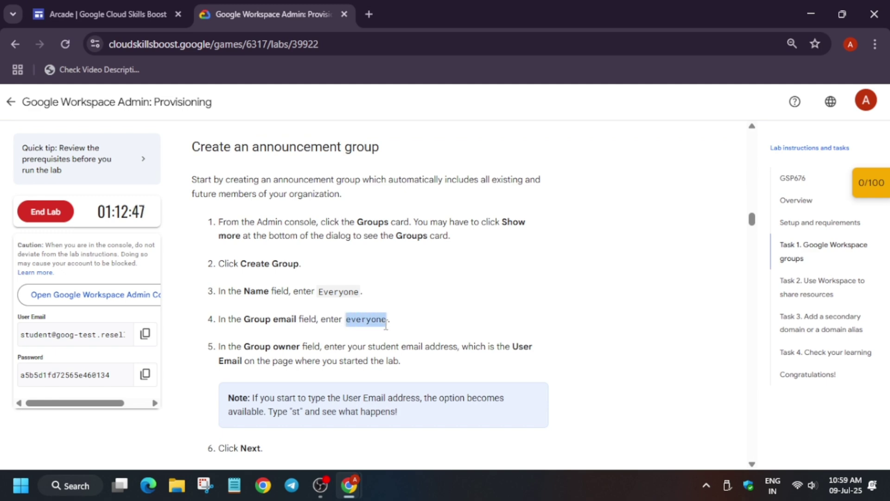
key(alt+Tab)
click(306, 335)
key(ctrl+v)
scroll(299, 333, down, 3)
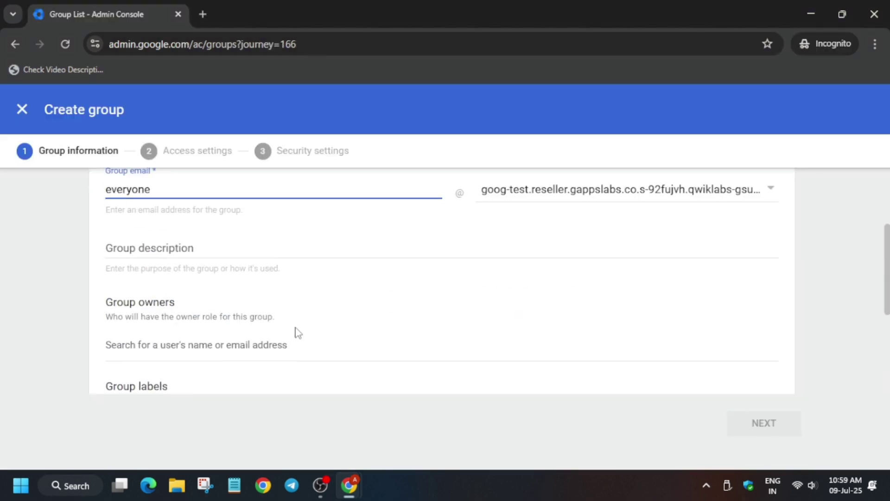
Step: Add the lab's student account as the group owner
key(alt+Tab)
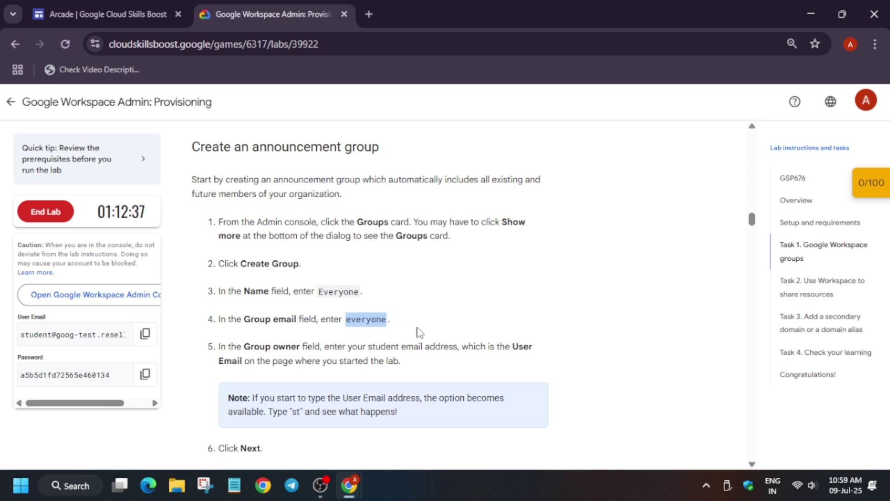
key(alt+Tab)
scroll(413, 324, down, 3)
scroll(413, 324, up, 2)
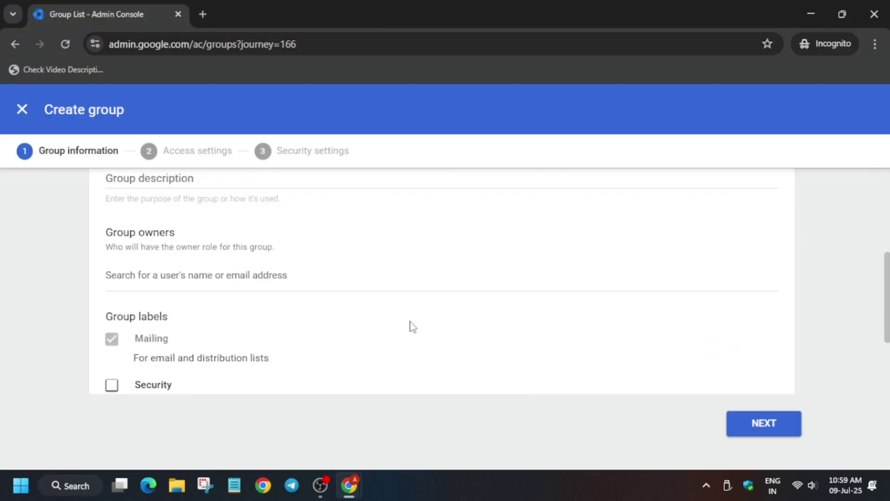
scroll(346, 311, down, 3)
click(399, 204)
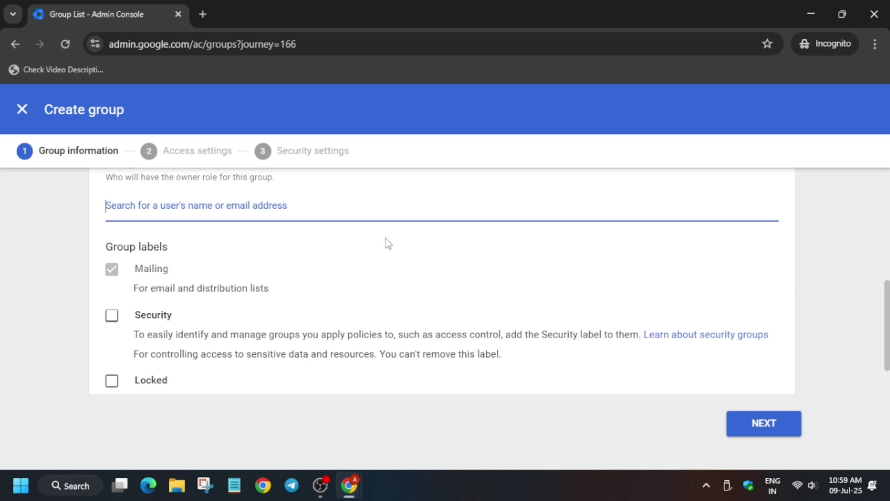
key(alt+Tab)
click(145, 333)
key(alt+Tab)
key(ctrl+v)
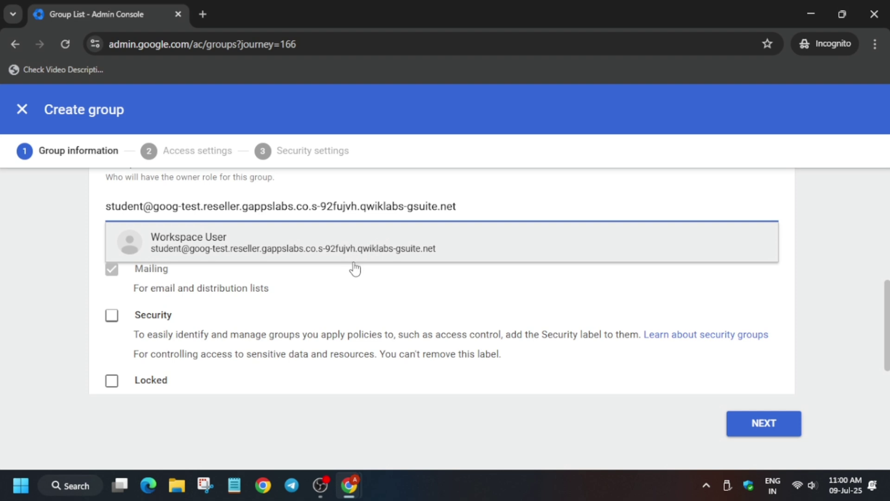
Step: Set the group's access type to Announcement Only and advance to security settings
click(769, 424)
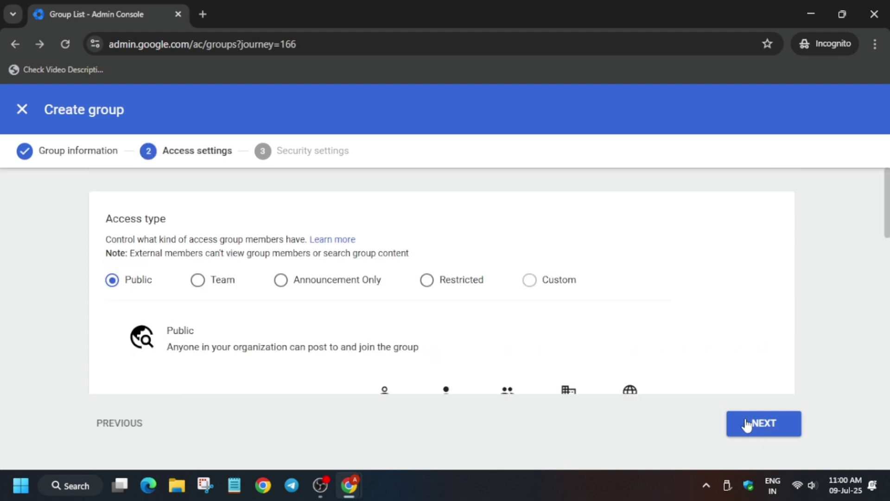
click(328, 281)
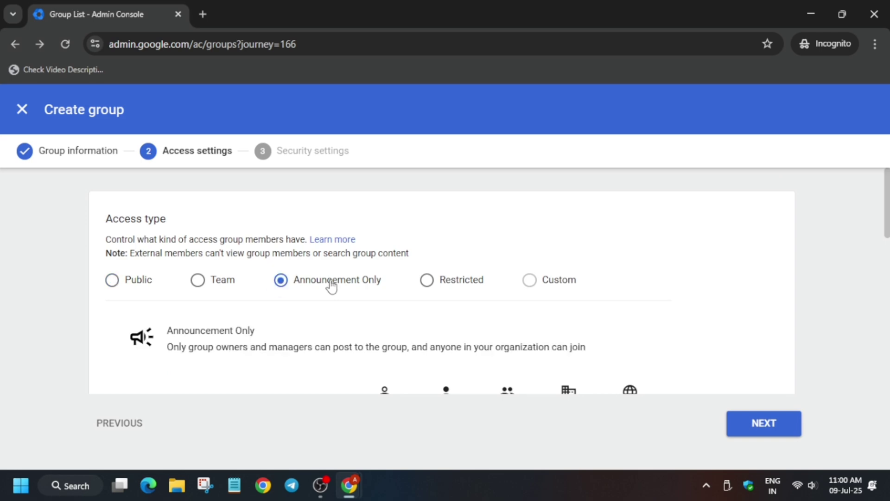
key(alt+Tab)
scroll(414, 320, down, 5)
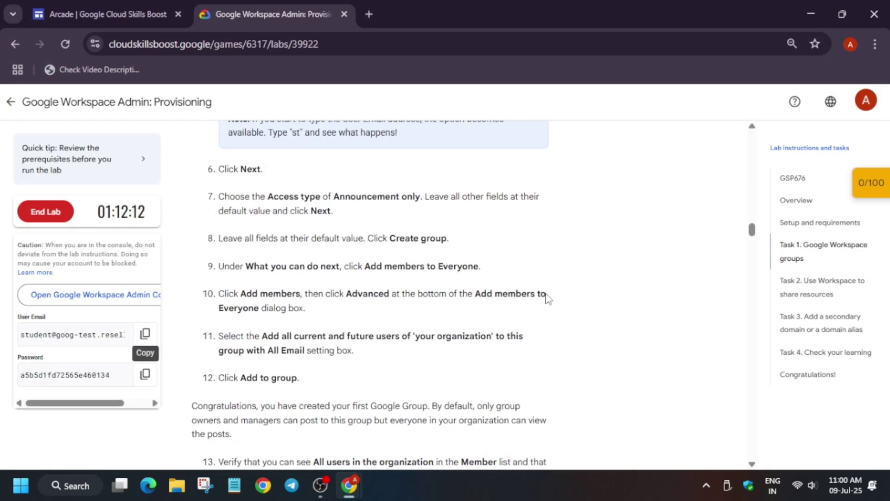
key(alt+Tab)
click(773, 431)
key(alt+Tab)
key(alt+Tab)
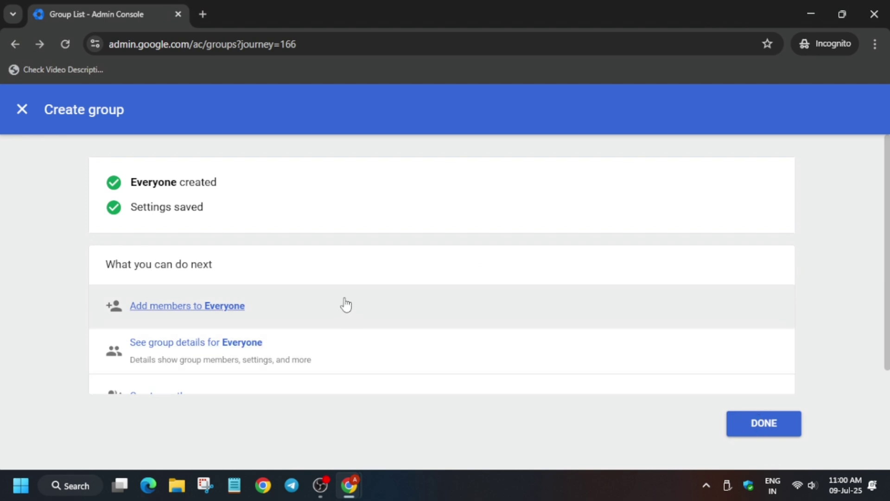
Step: Add 'all current and future users' to Everyone through the advanced member options, then return to Groups
click(180, 306)
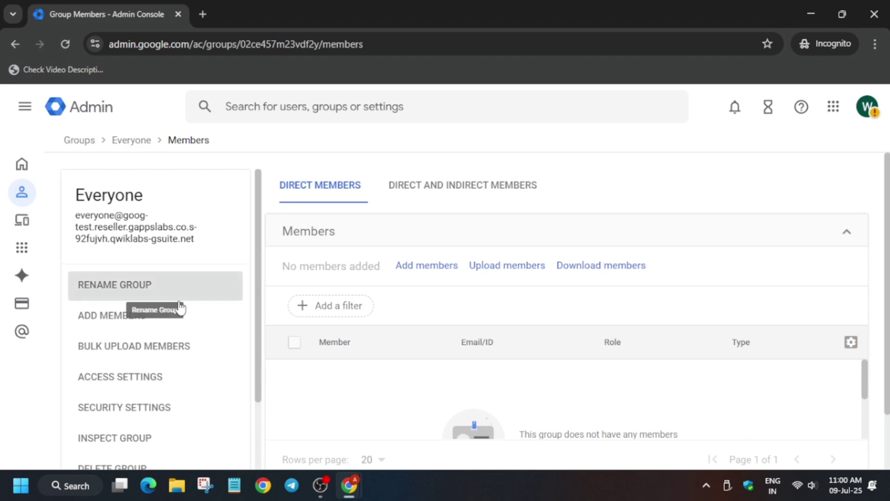
click(114, 314)
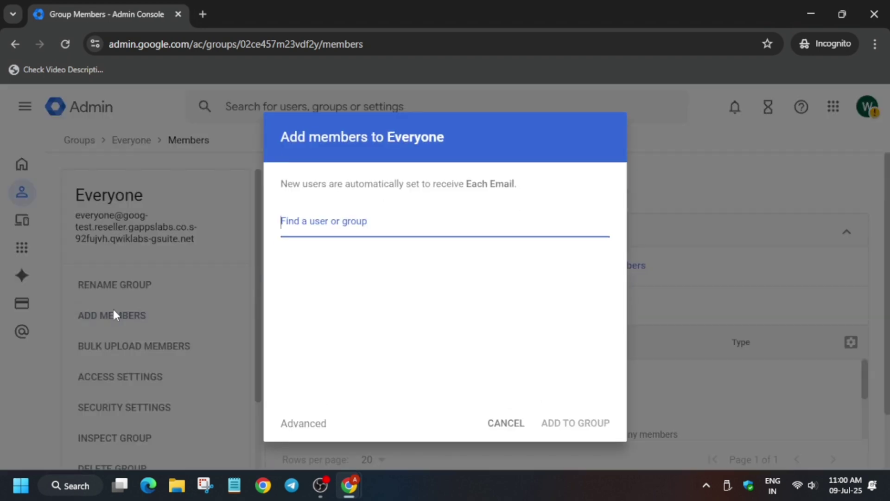
click(305, 424)
click(323, 382)
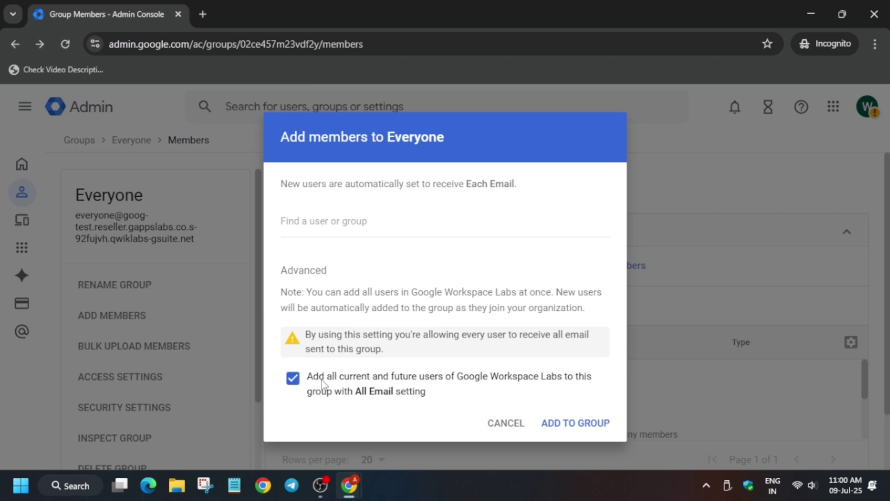
click(598, 423)
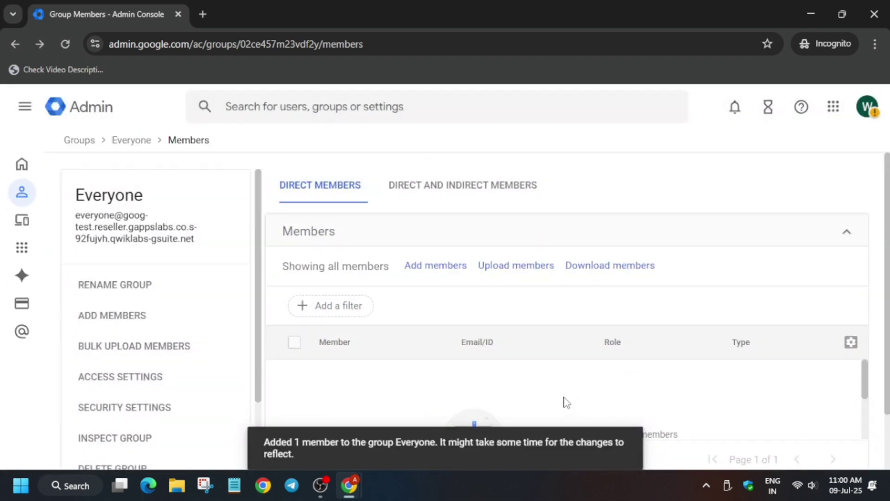
click(79, 145)
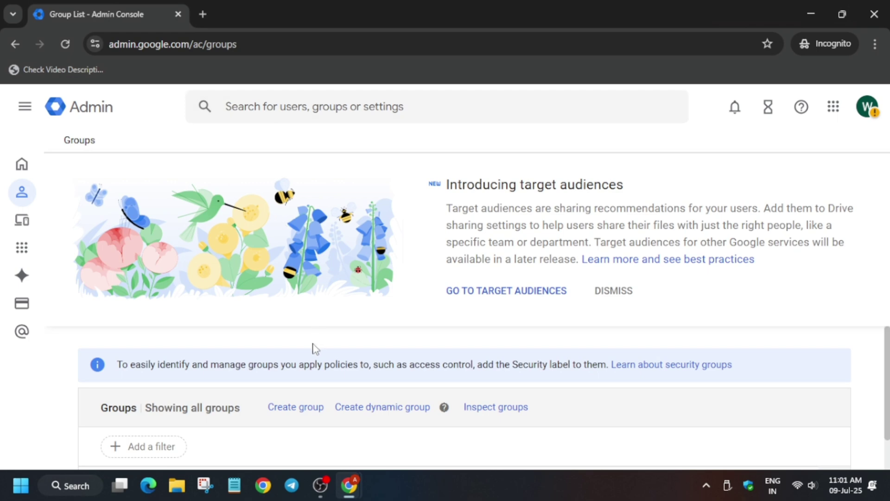
Step: Dismiss the target audiences banner, start a new group, and name it Executive
scroll(284, 344, down, 1)
scroll(295, 354, up, 1)
click(614, 290)
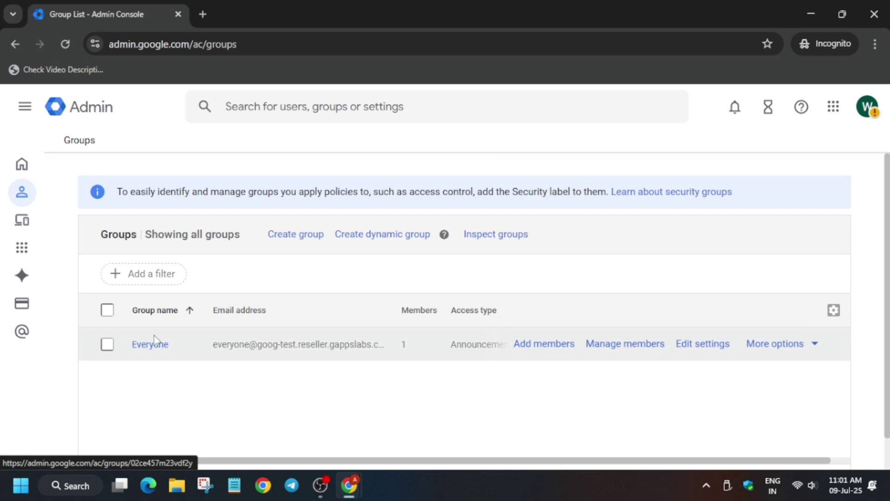
click(304, 234)
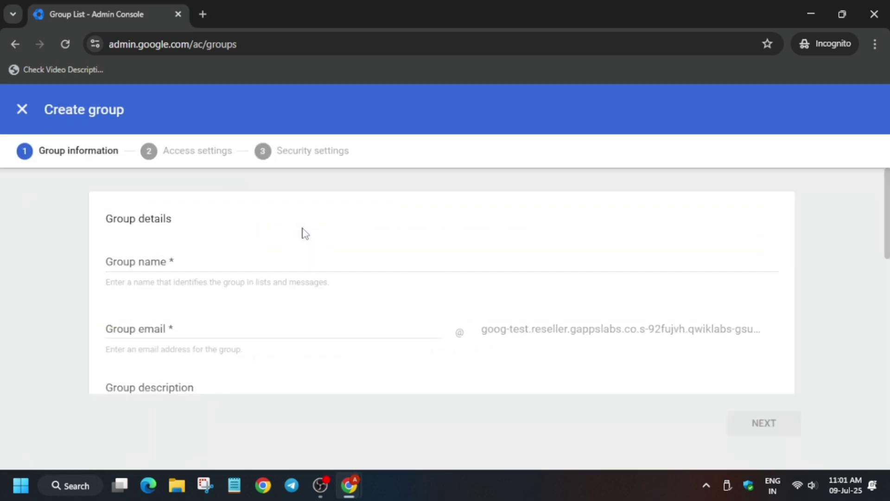
key(alt+Tab)
scroll(323, 365, down, 6)
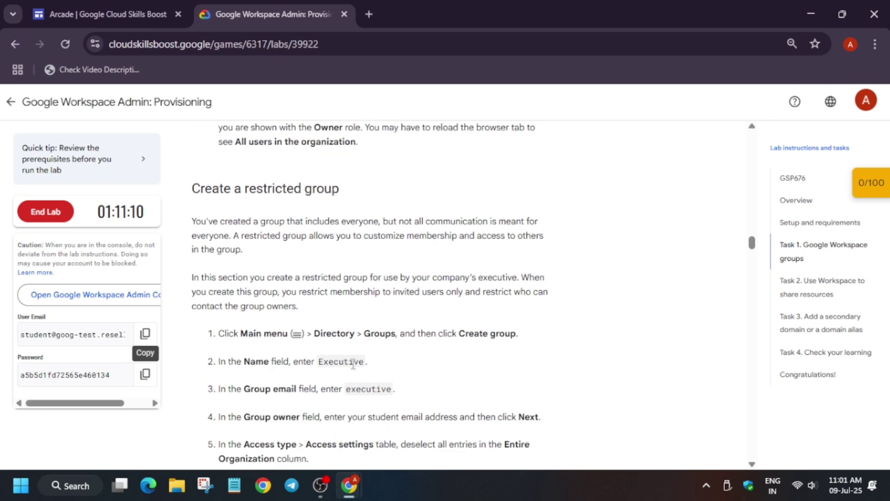
double_click(322, 365)
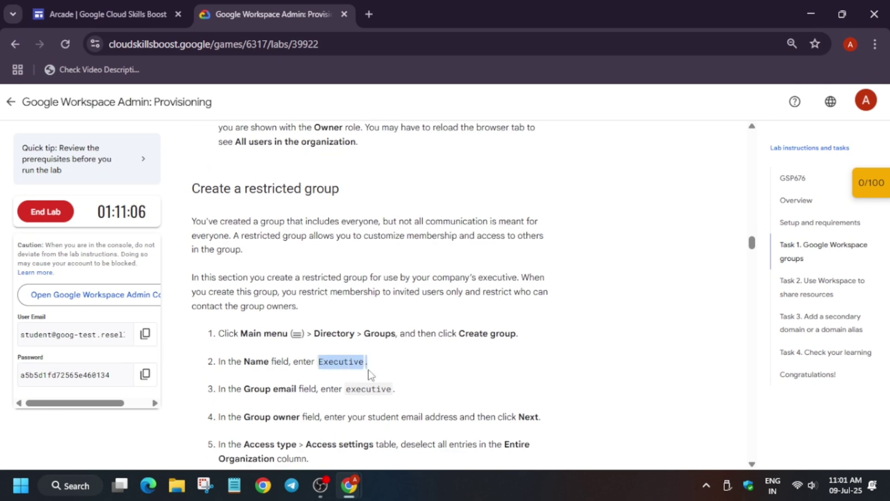
drag(370, 374, 362, 372)
key(alt+Tab)
click(272, 265)
key(ctrl+v)
Step: Copy executive into the form and add the lab's student account as group owner
scroll(265, 266, down, 3)
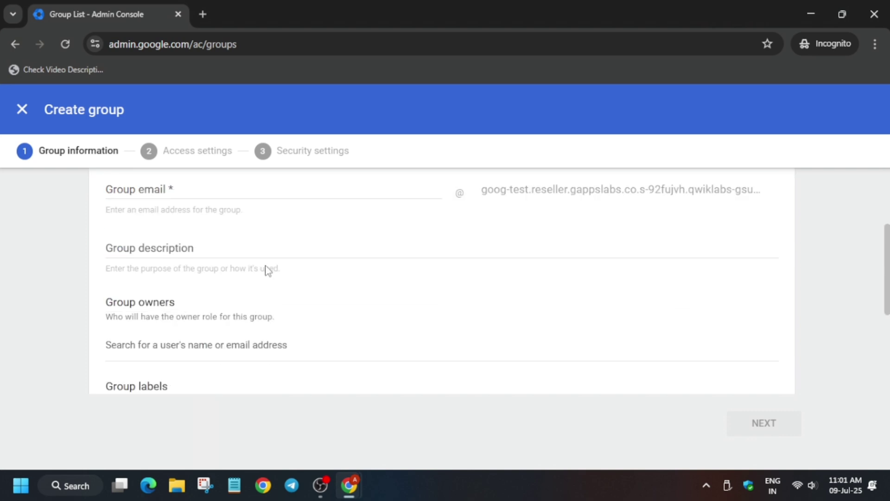
key(alt+Tab)
drag(345, 389, 391, 391)
key(ctrl+c)
key(alt+Tab)
click(290, 252)
key(ctrl+v)
scroll(653, 364, down, 3)
key(alt+Tab)
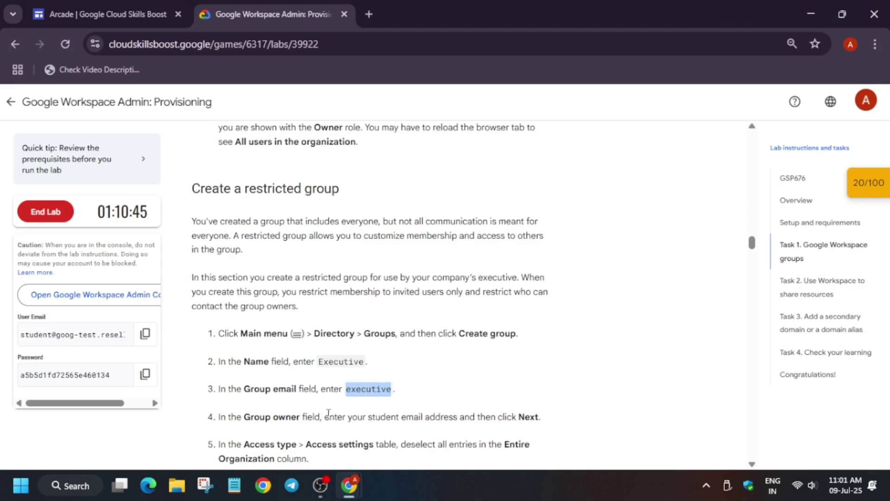
click(145, 333)
key(alt+Tab)
click(303, 207)
key(ctrl+v)
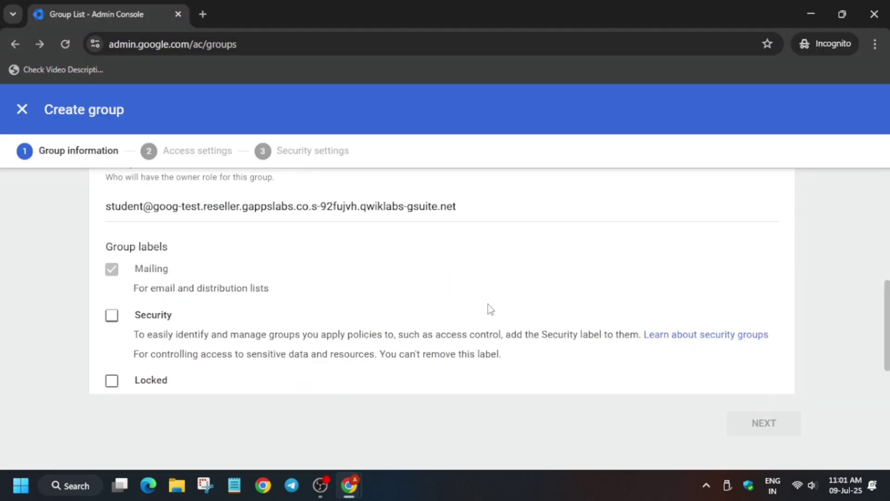
Step: Set the group email to executive, clear the stray description, and choose Restricted access
scroll(497, 306, up, 5)
scroll(421, 323, down, 2)
key(alt+Tab)
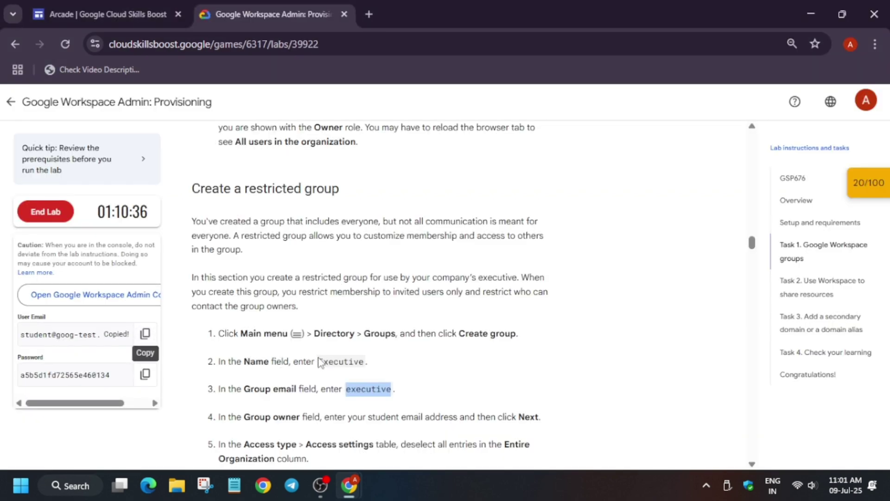
key(alt+Tab)
click(284, 259)
key(ctrl+v)
double_click(207, 322)
key(BackSpace)
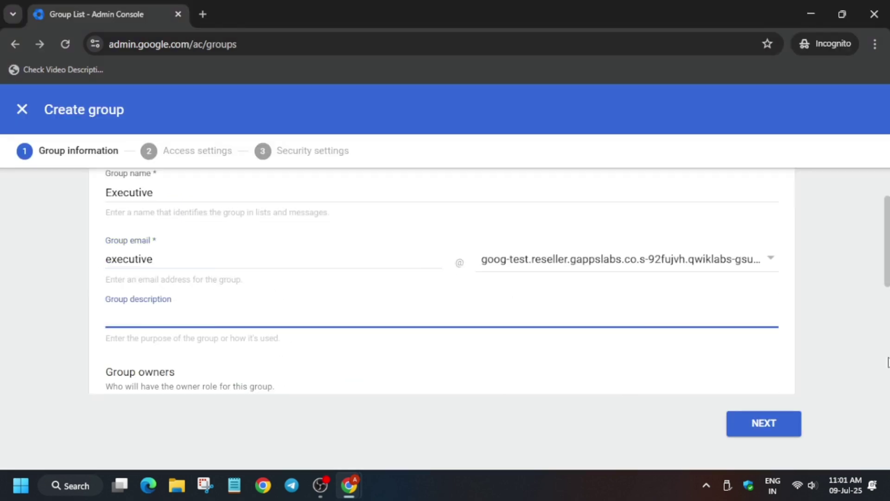
scroll(764, 423, down, 1)
click(763, 423)
click(427, 280)
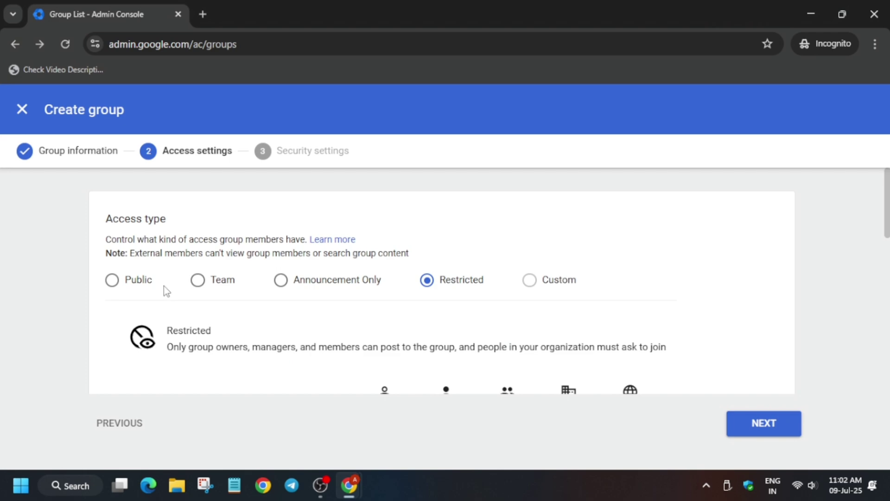
Step: Untick Entire Organization for contacting owners, allow only invited users to join, and create Executive
mouse_move(529, 283)
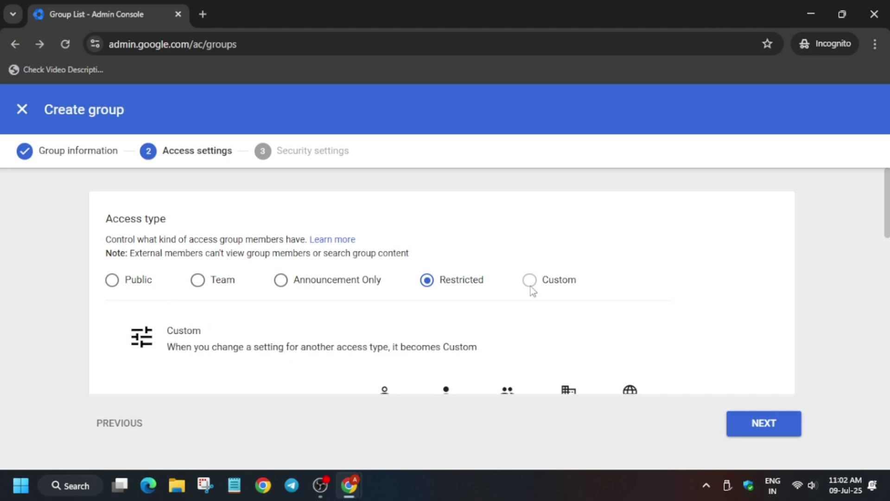
scroll(531, 283, down, 3)
click(567, 320)
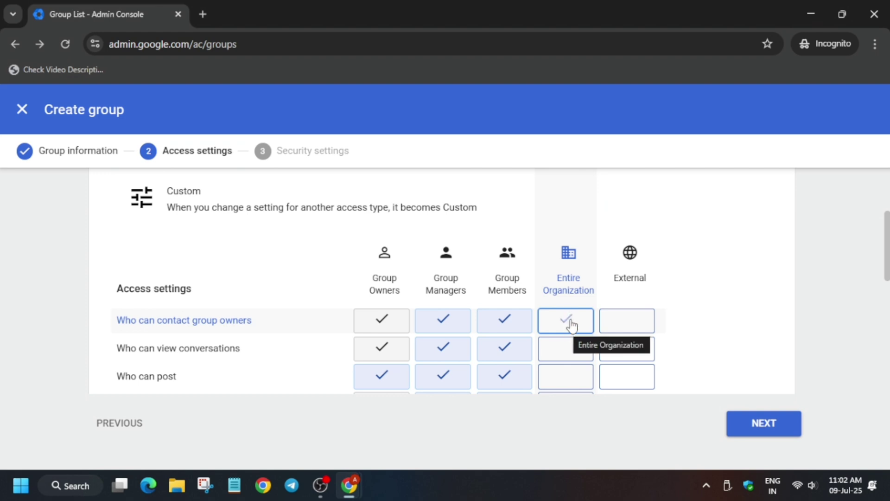
scroll(559, 297, down, 5)
click(388, 316)
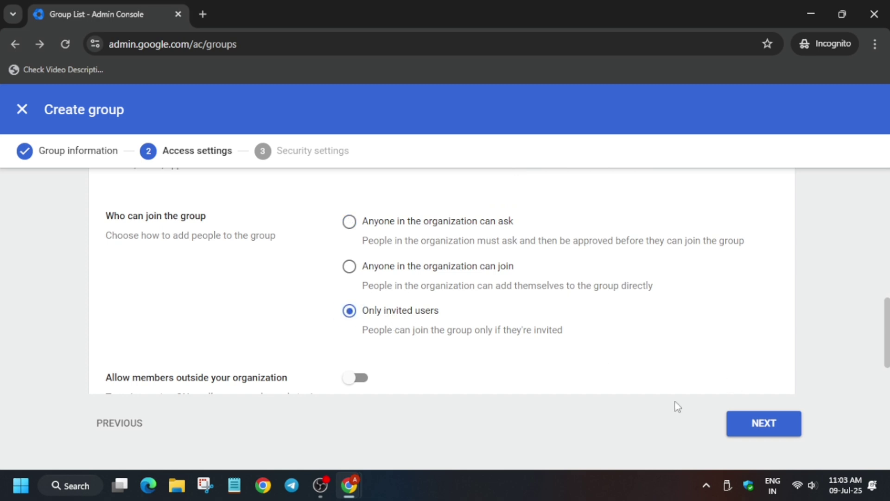
click(738, 426)
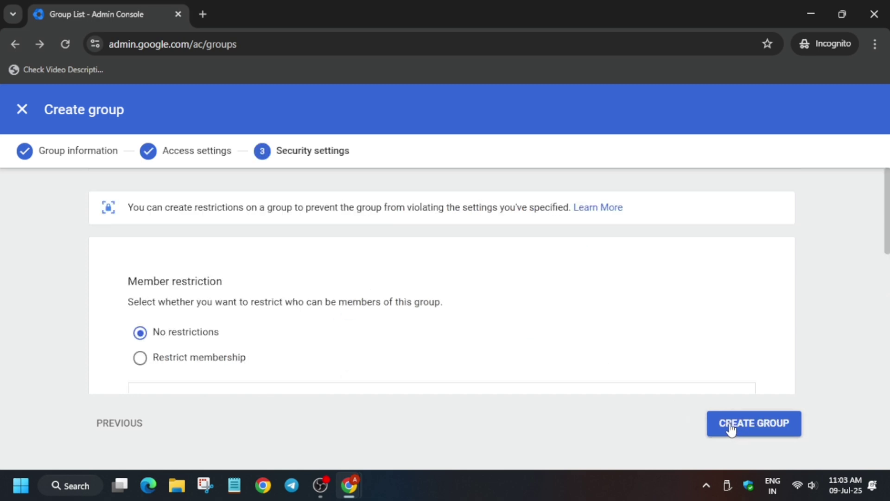
click(761, 422)
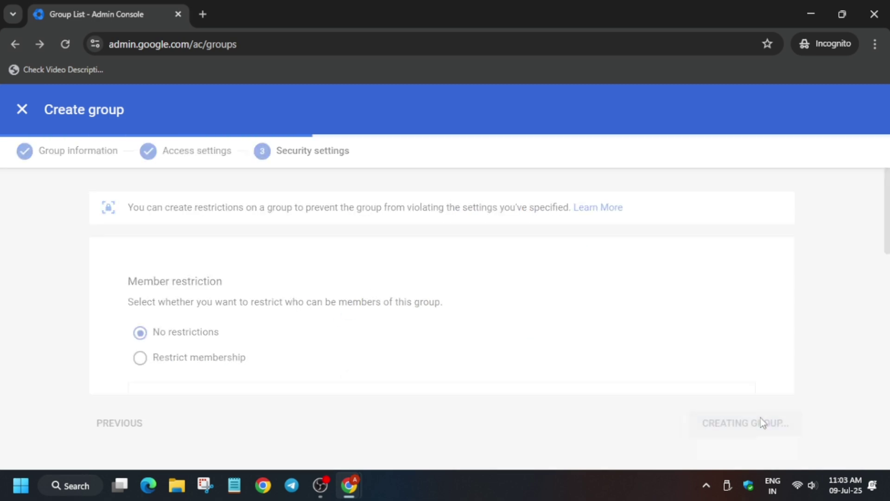
Step: Finish the group wizard and run Check my progress on the groups task
key(alt+Tab)
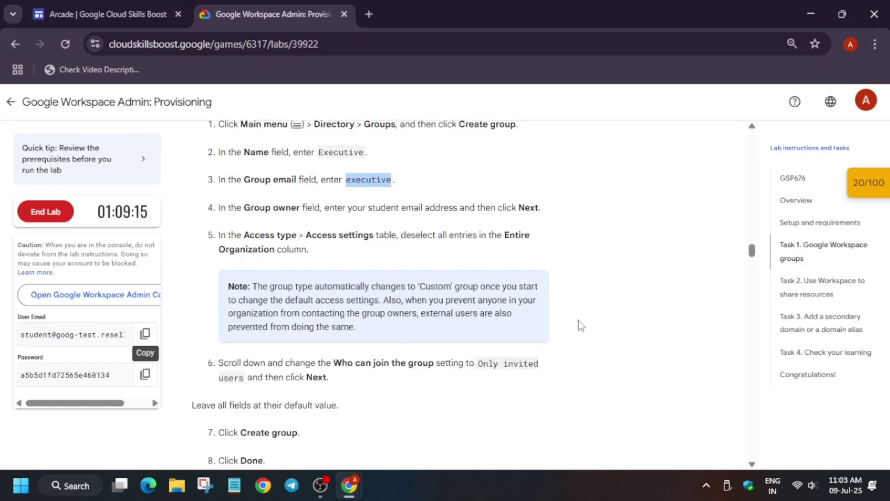
scroll(361, 261, down, 1)
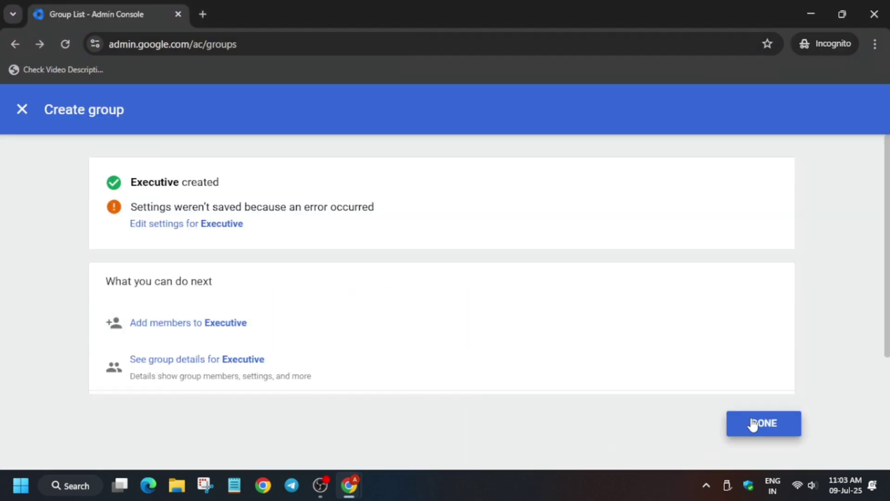
click(761, 423)
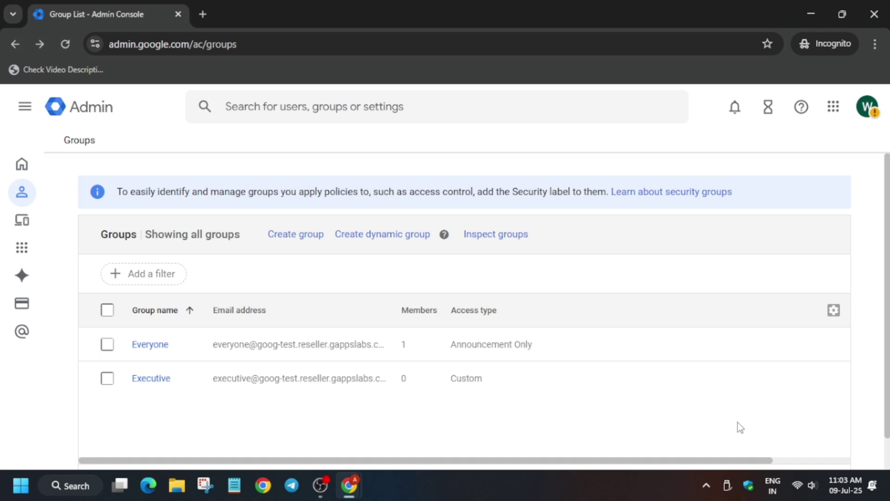
key(alt+Tab)
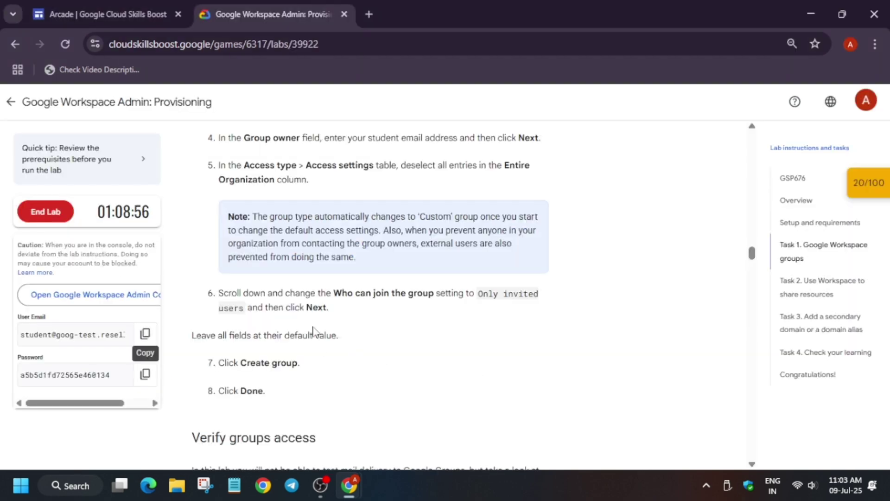
scroll(312, 325, down, 10)
click(299, 227)
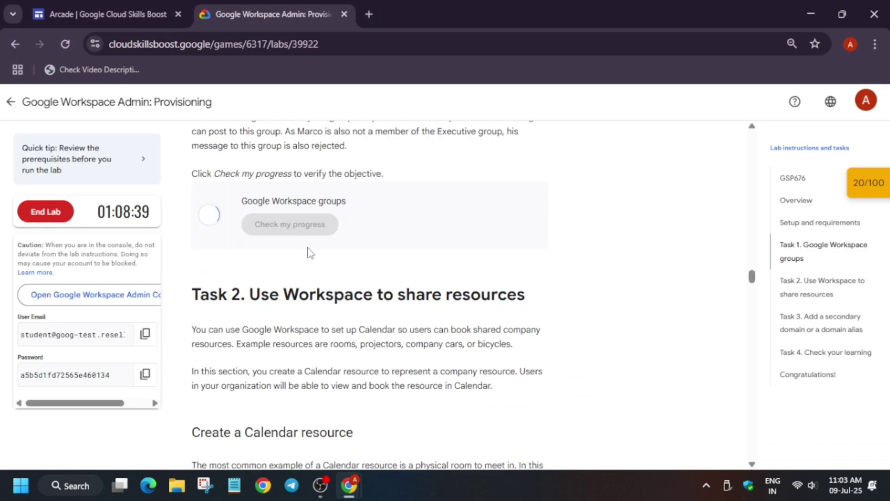
scroll(383, 278, down, 6)
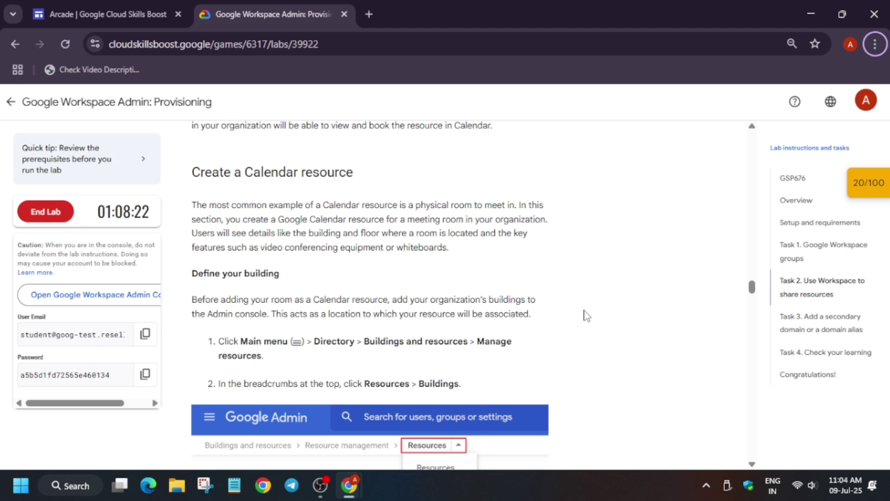
Step: Open the Admin navigation menu and select 'Buildings and resources' in the lab instructions
key(alt+Tab)
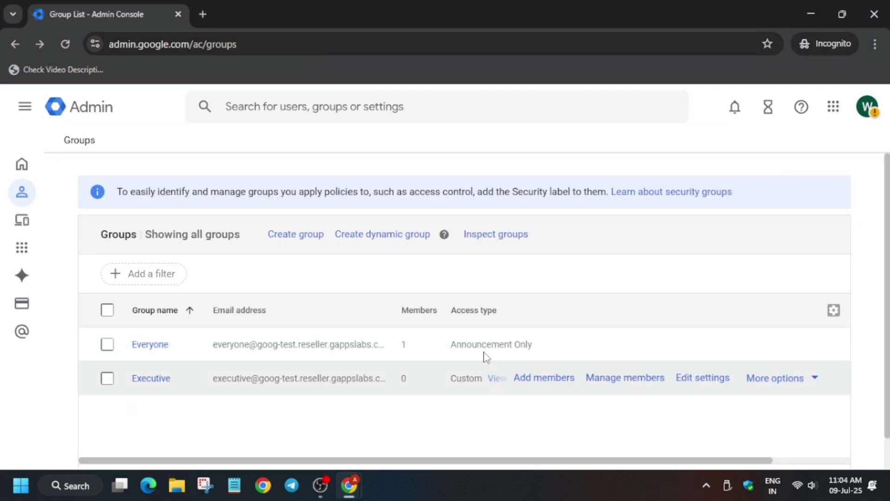
click(25, 108)
key(alt+Tab)
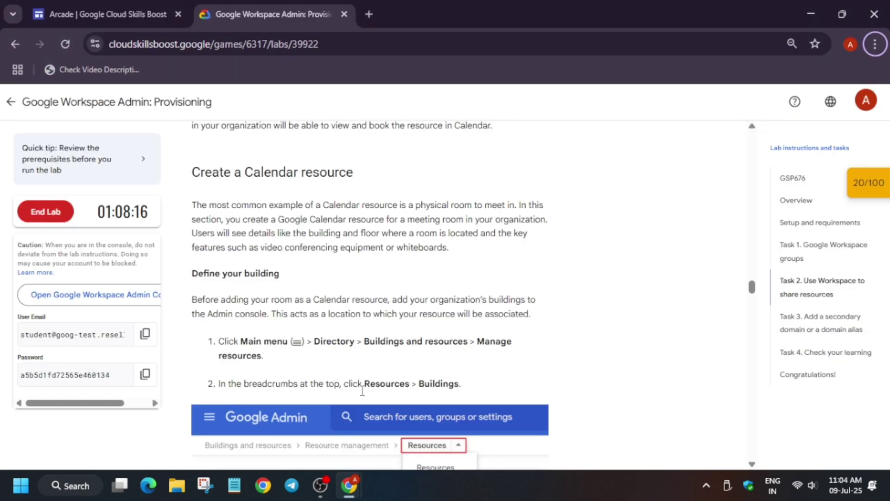
drag(364, 342, 469, 342)
Step: Search the Admin console for 'Buildings and resources' and open Manage resources
key(ctrl+c)
key(alt+Tab)
click(354, 104)
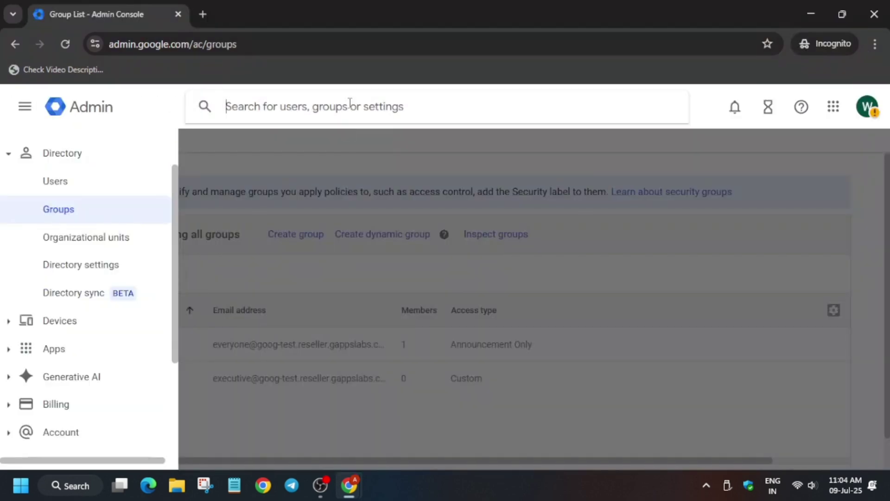
key(ctrl+v)
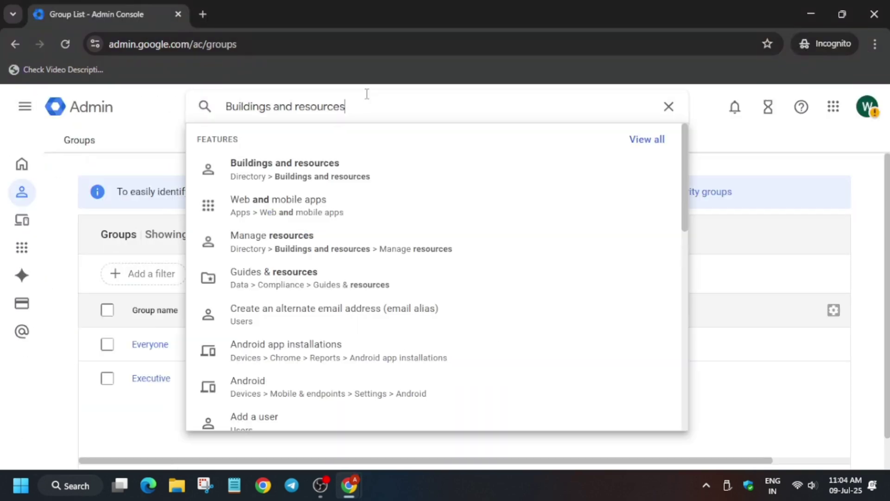
key(Return)
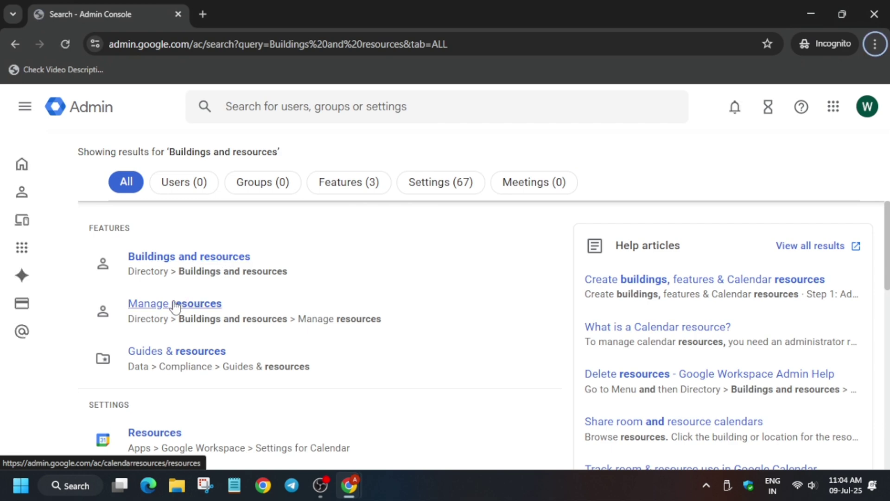
click(174, 304)
Step: Go to the Buildings list and start adding a new building
key(alt+Tab)
click(859, 197)
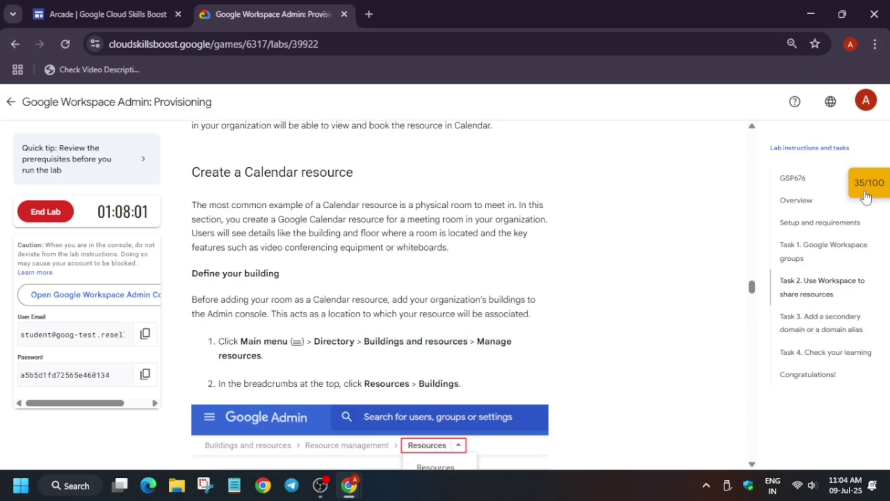
scroll(278, 301, down, 7)
key(alt+Tab)
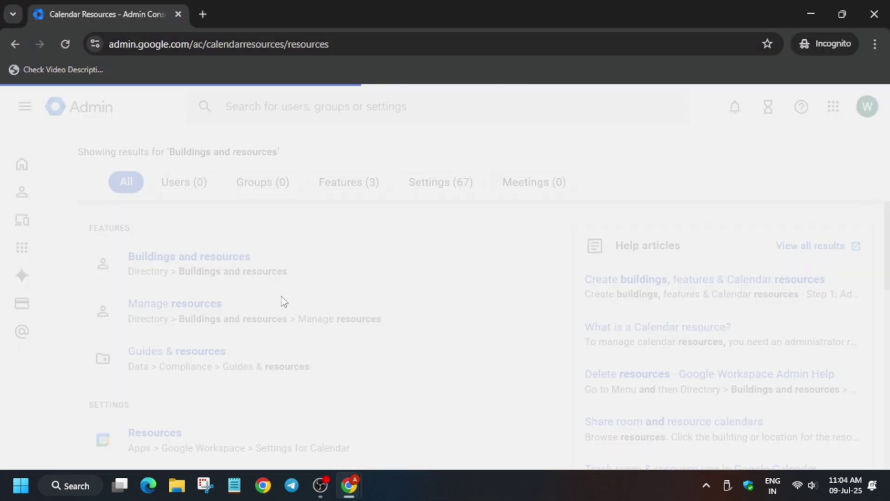
mouse_move(275, 205)
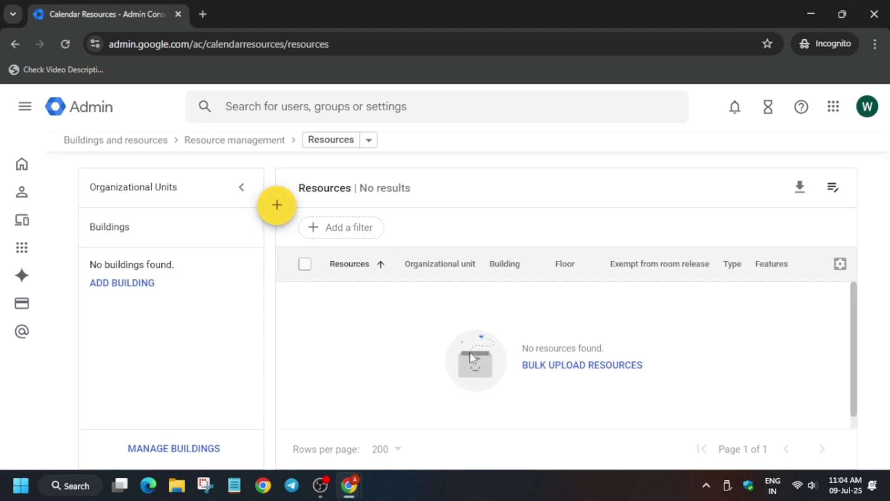
click(123, 284)
key(alt+Tab)
key(alt+Tab)
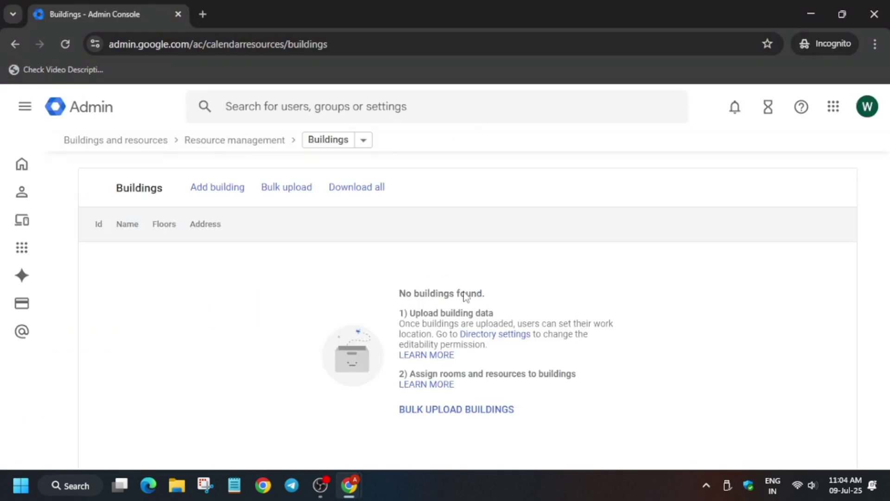
click(217, 187)
key(alt+Tab)
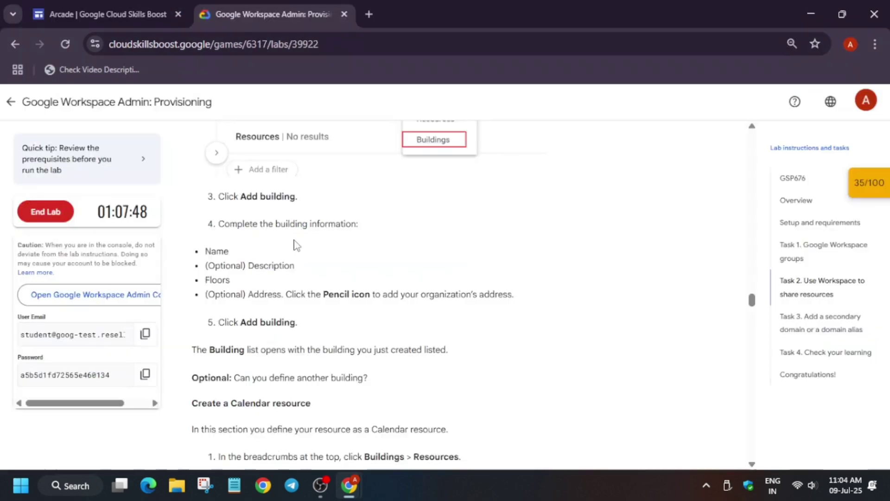
drag(206, 251, 249, 257)
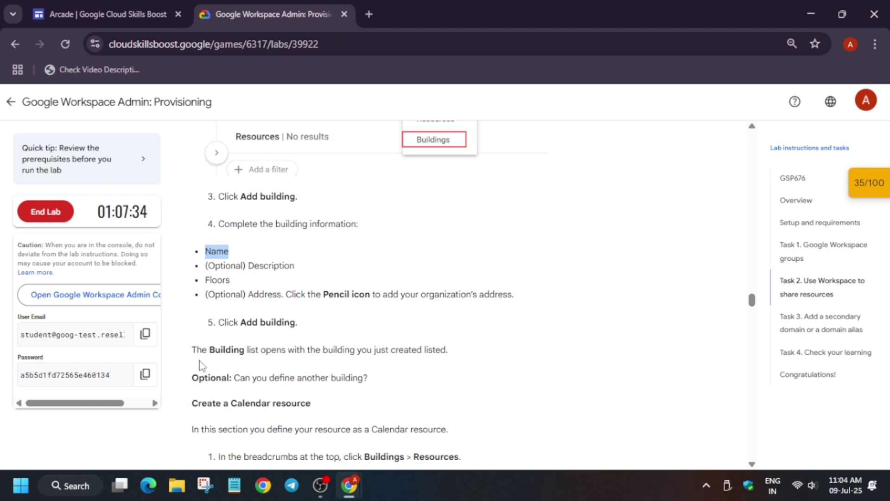
key(alt+Tab)
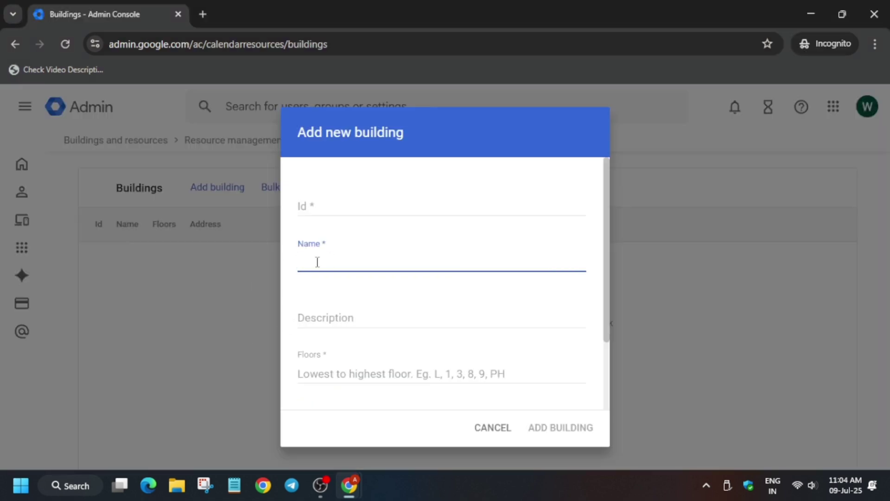
Step: Create the building 'drabhi' with floor L, then return to the Calendar Resources list
text(drabhi)
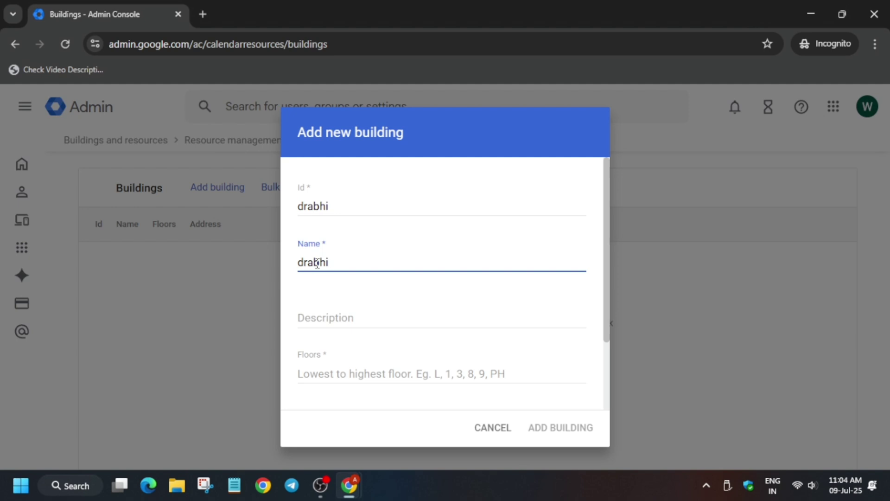
click(336, 380)
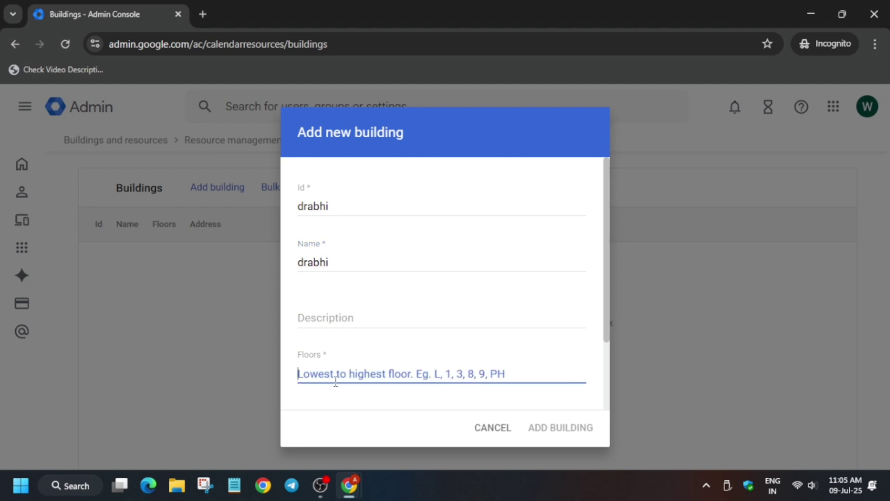
text(L)
click(562, 424)
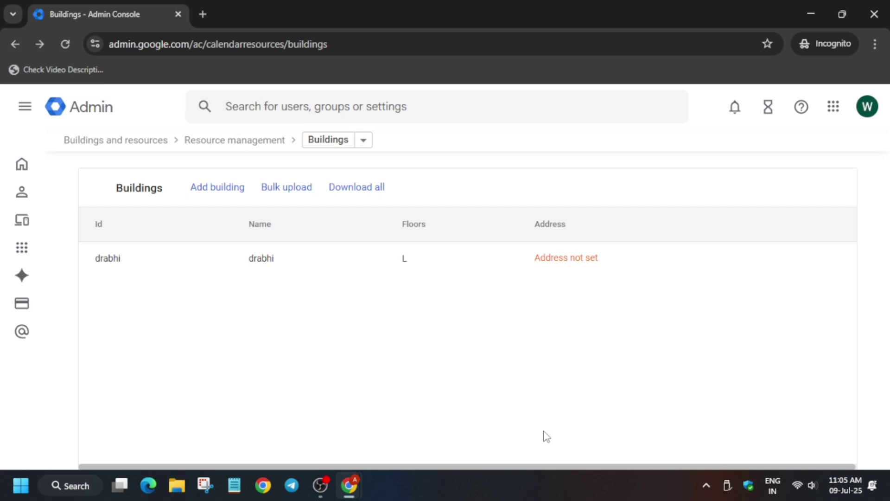
click(328, 139)
click(343, 176)
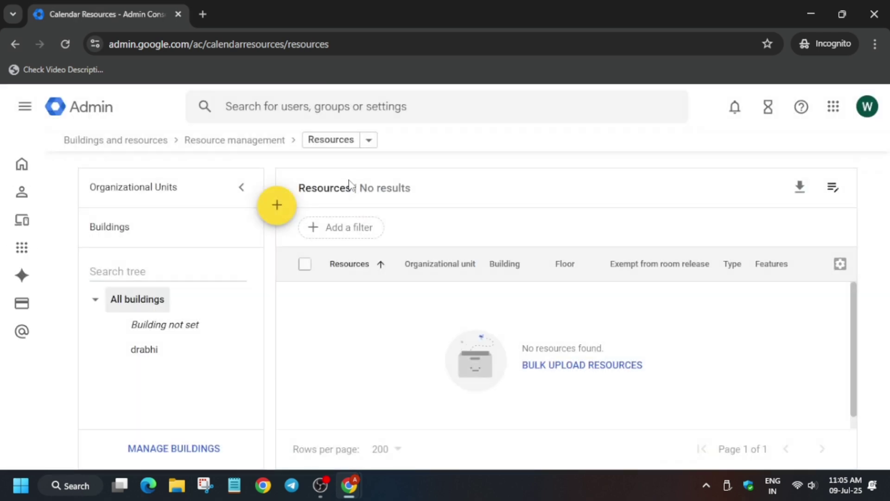
Step: Filter resources to building drabhi and open the Add resource form
double_click(149, 353)
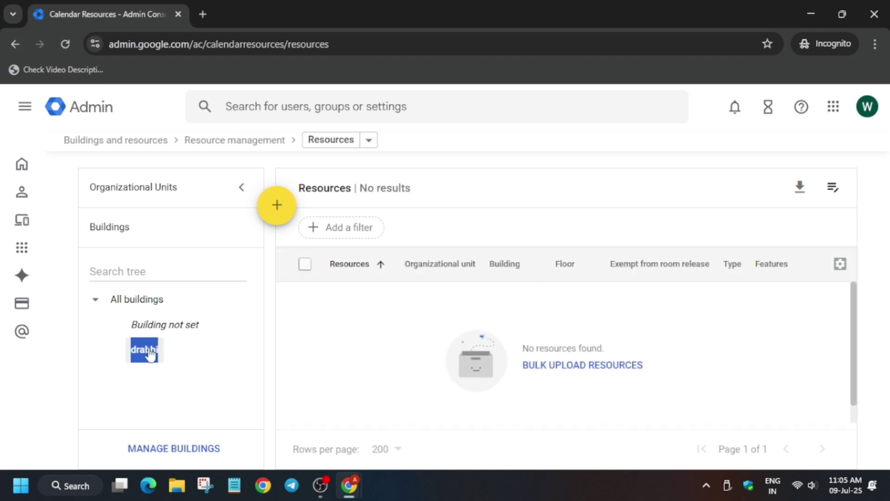
click(277, 205)
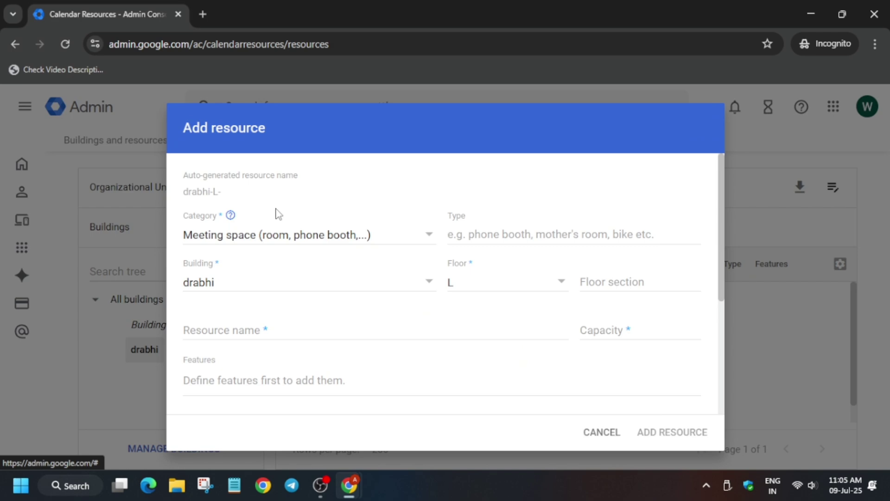
key(alt+Tab)
scroll(449, 274, down, 5)
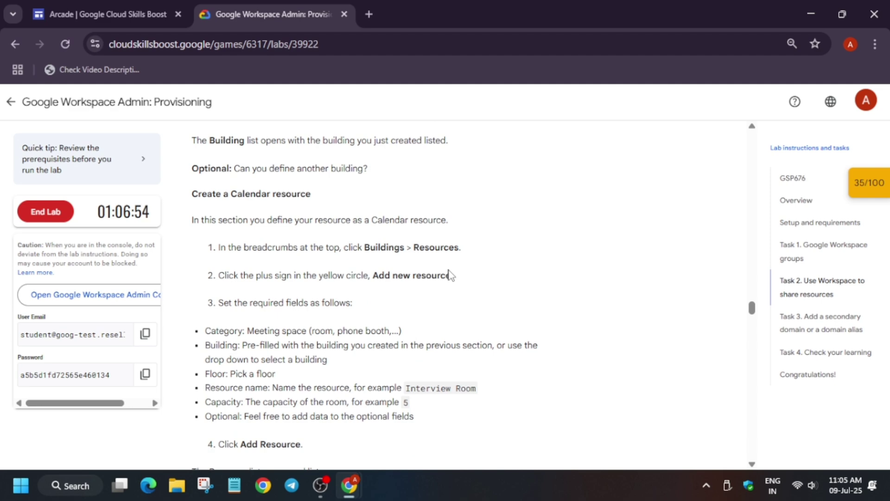
key(alt+Tab)
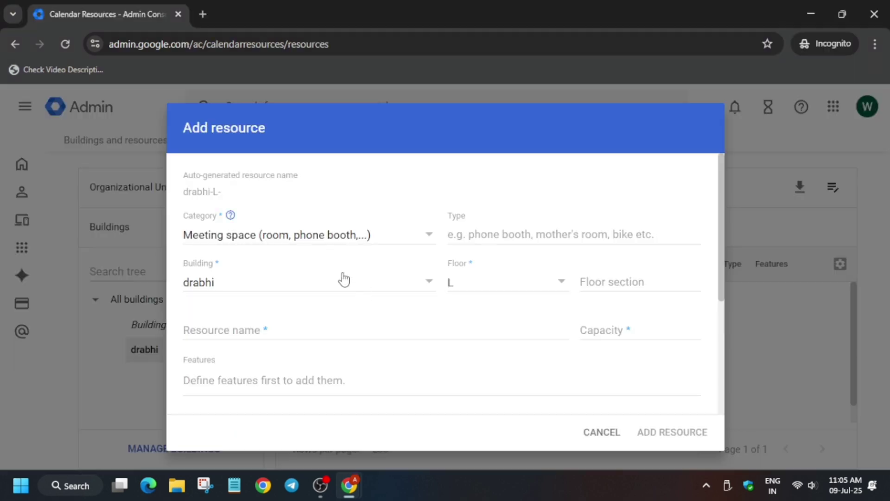
click(686, 235)
Step: Copy the resource name 'Interview Room' from the lab instructions
key(alt+Tab)
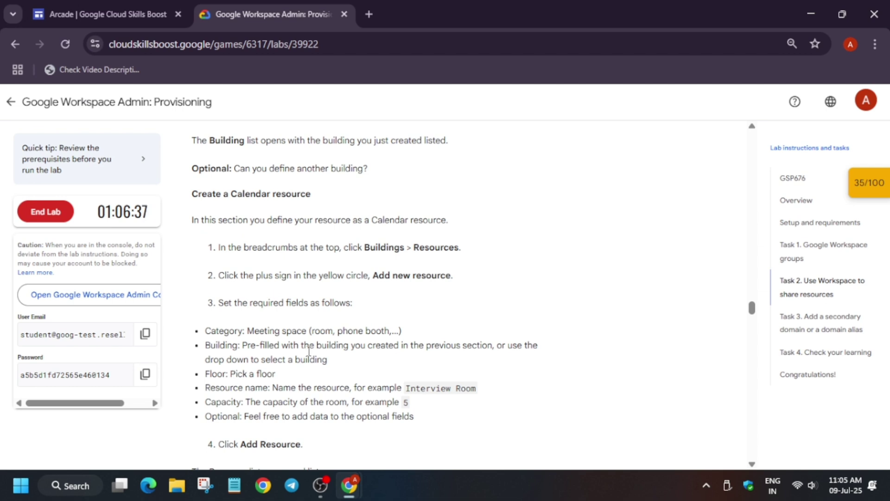
scroll(426, 339, down, 1)
drag(406, 319, 477, 320)
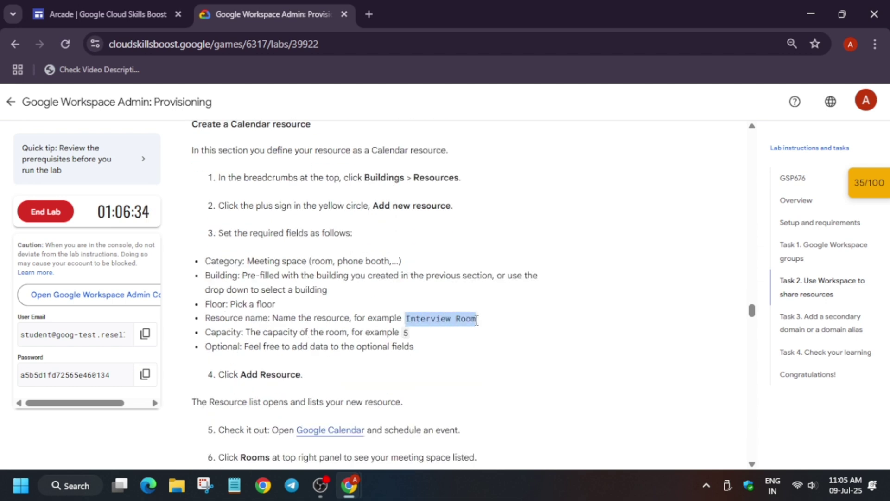
key(ctrl+c)
key(alt+Tab)
Step: Create resource 'Interview Room' with capacity 5, then bring up the Add feature dialog
click(244, 329)
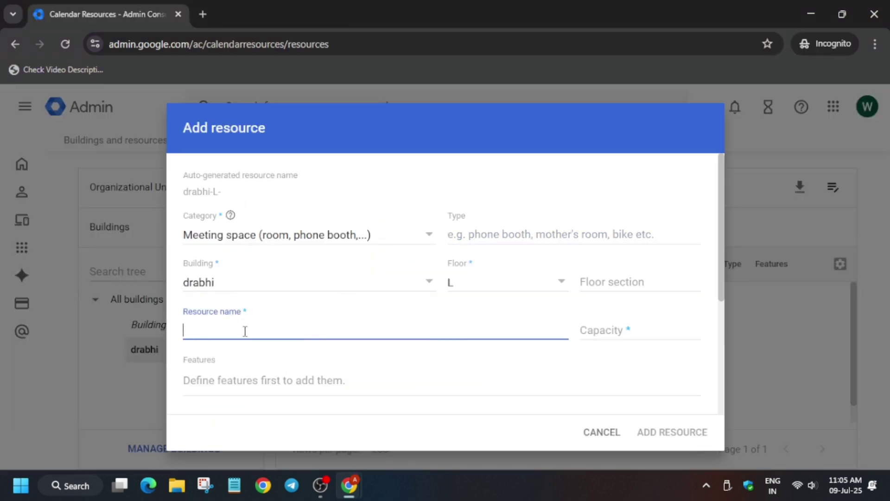
key(ctrl+v)
click(611, 334)
key(alt+Tab)
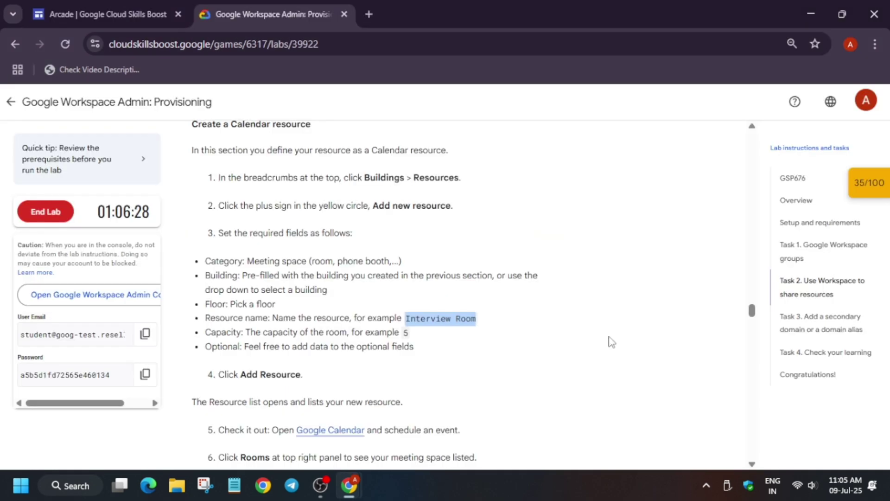
key(alt+Tab)
text(5)
key(alt+Tab)
key(alt+Tab)
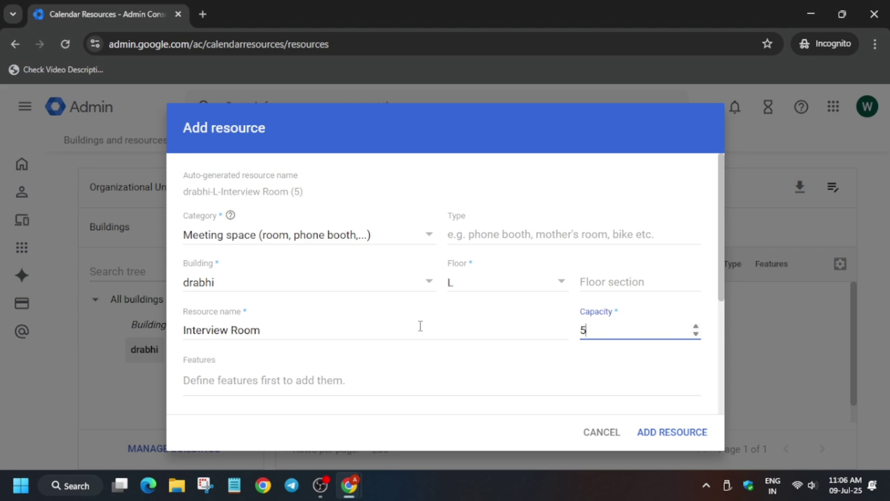
key(alt+Tab)
key(alt+Tab)
click(687, 427)
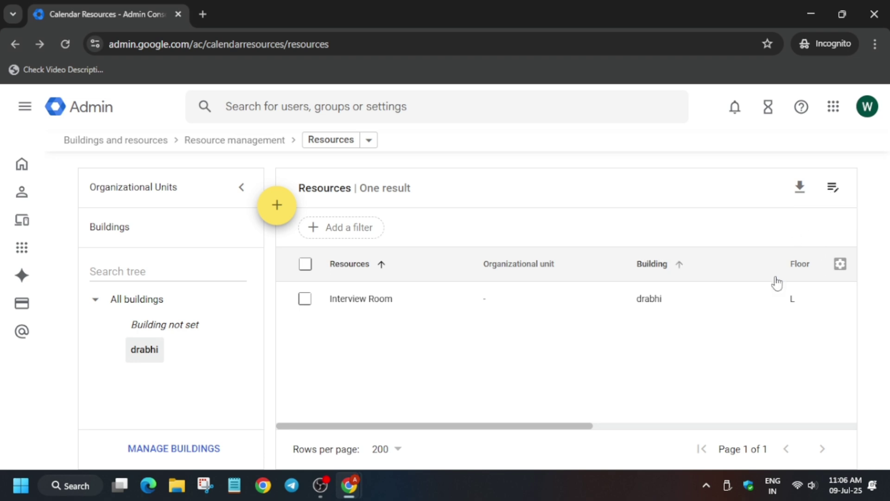
click(834, 188)
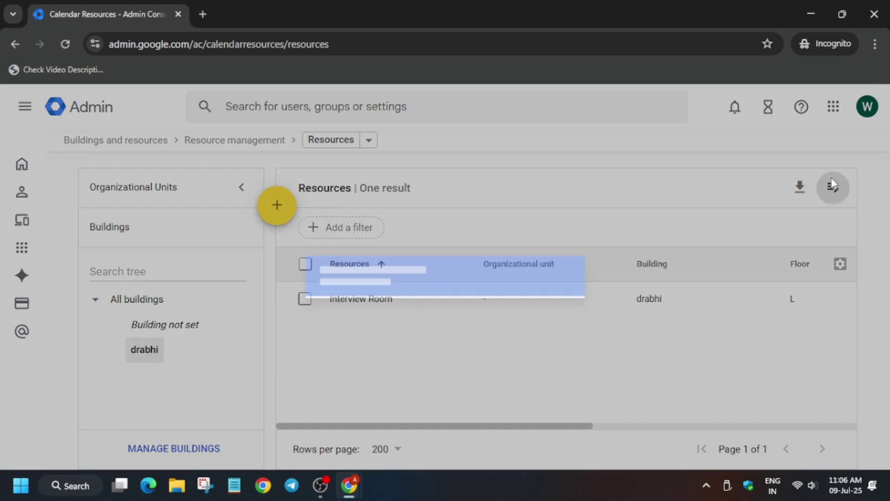
click(559, 183)
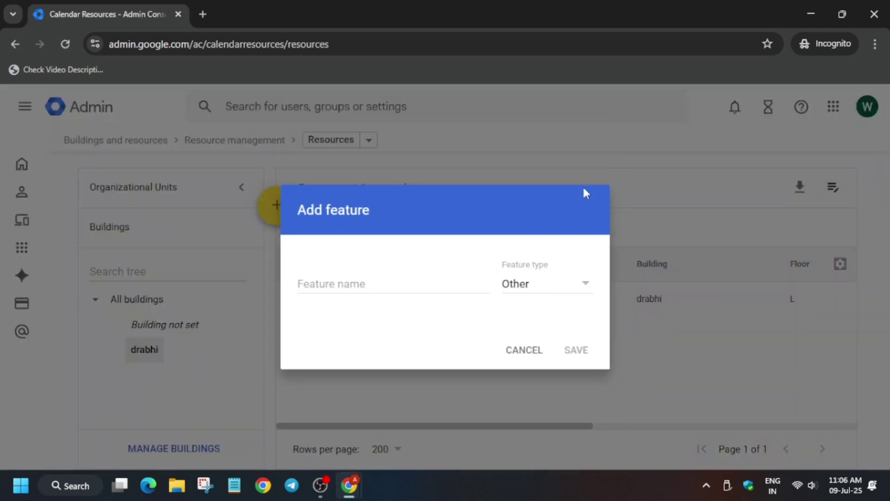
Step: Copy the feature name 'Refreshment Station' from the lab instructions
key(alt+Tab)
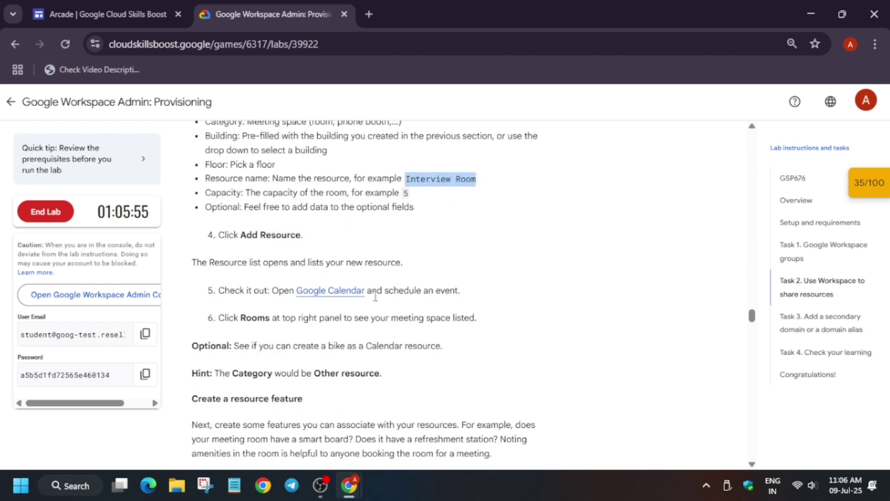
scroll(376, 296, down, 1)
scroll(377, 298, up, 2)
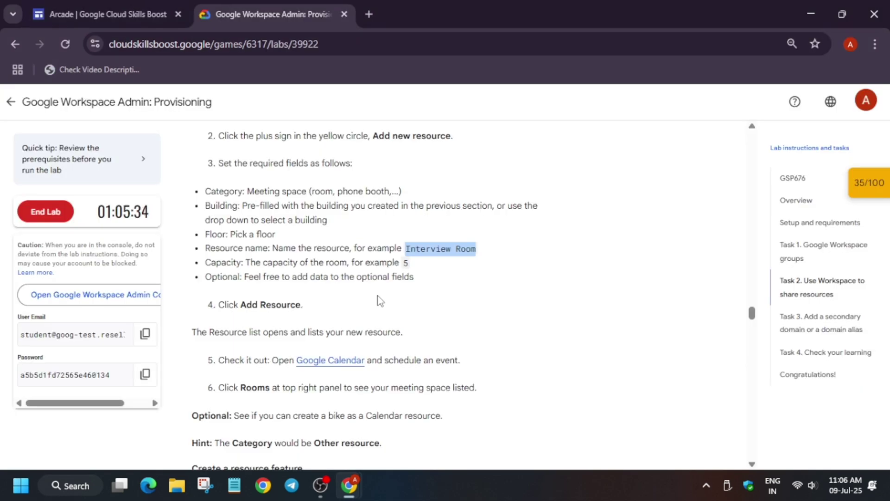
scroll(382, 299, down, 10)
drag(393, 301, 489, 309)
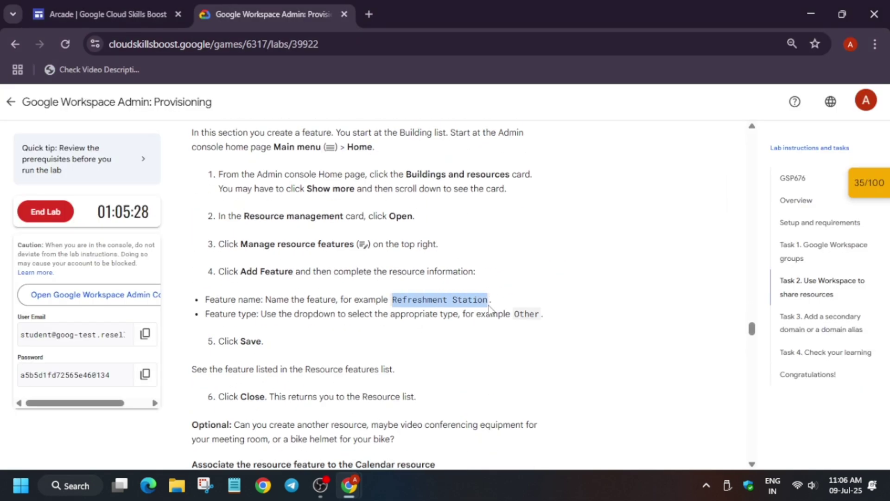
key(ctrl+c)
key(alt+Tab)
Step: Save the 'Refreshment Station' feature and close the features list
click(407, 284)
key(ctrl+v)
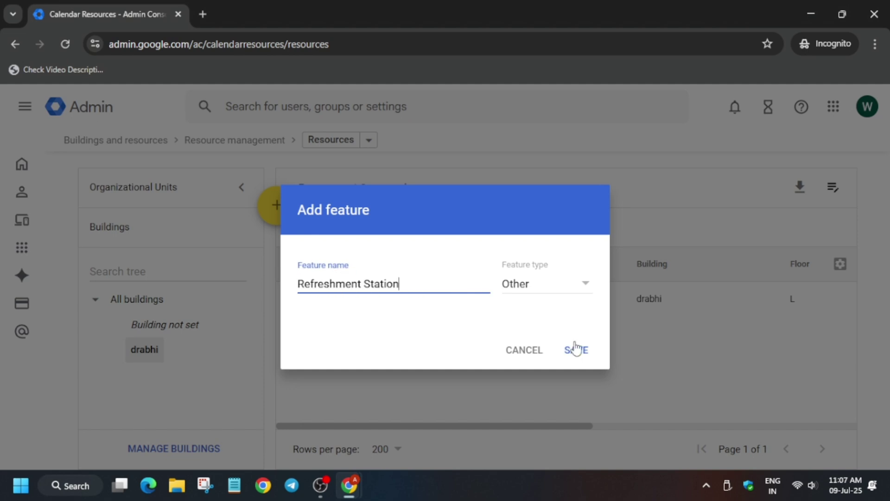
click(577, 350)
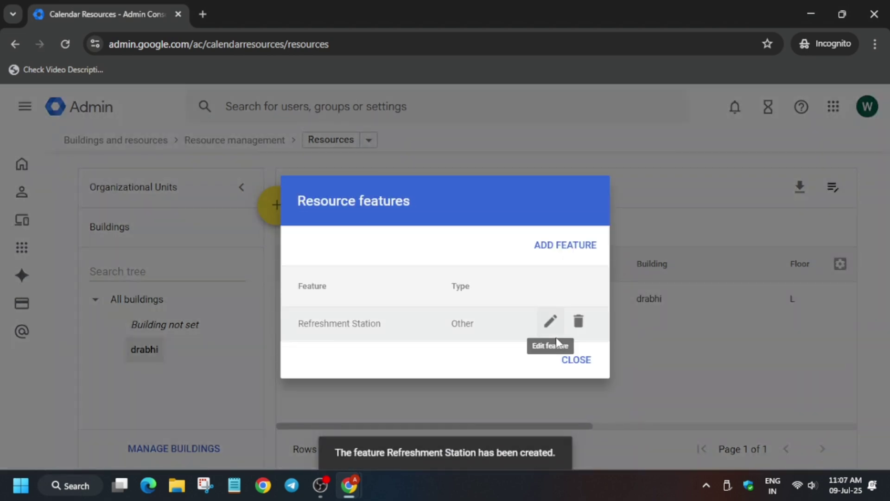
click(566, 360)
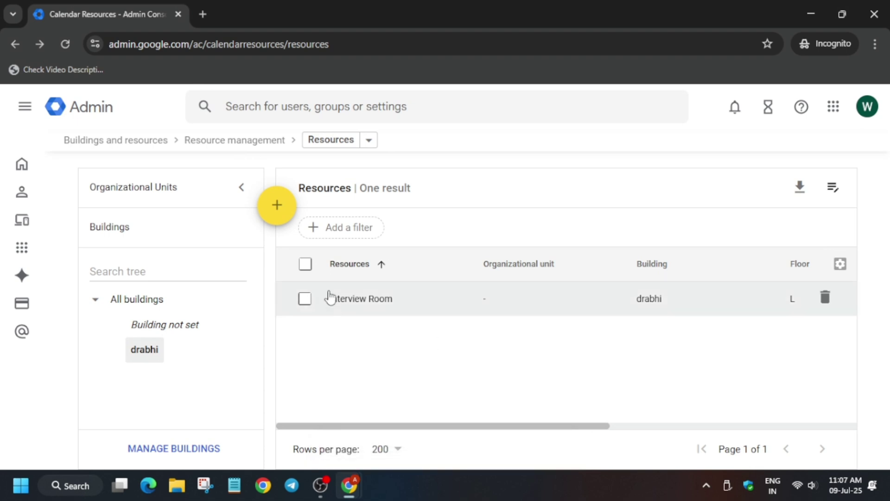
Step: Open the Interview Room resource details and review its fields
click(352, 299)
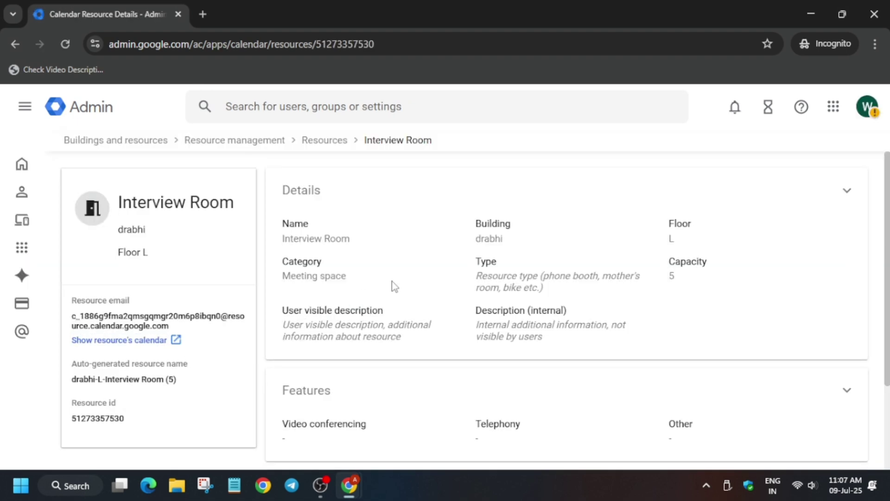
scroll(393, 284, down, 2)
scroll(407, 302, up, 2)
click(859, 190)
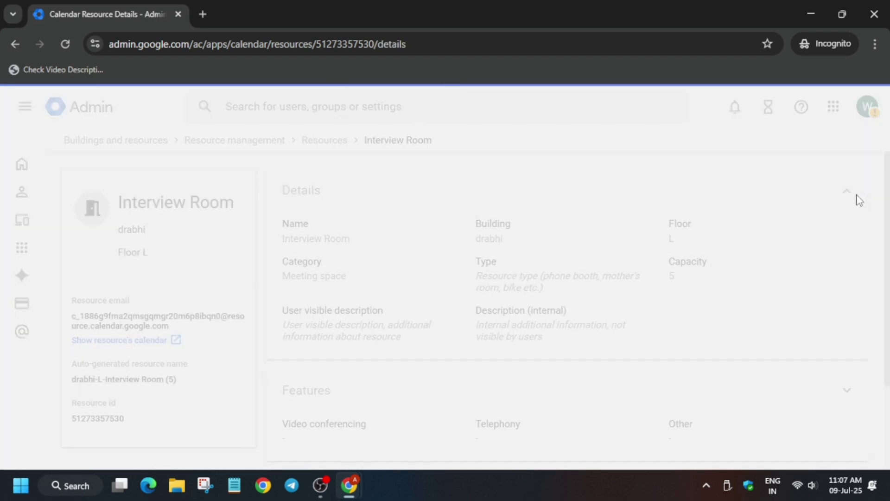
click(552, 267)
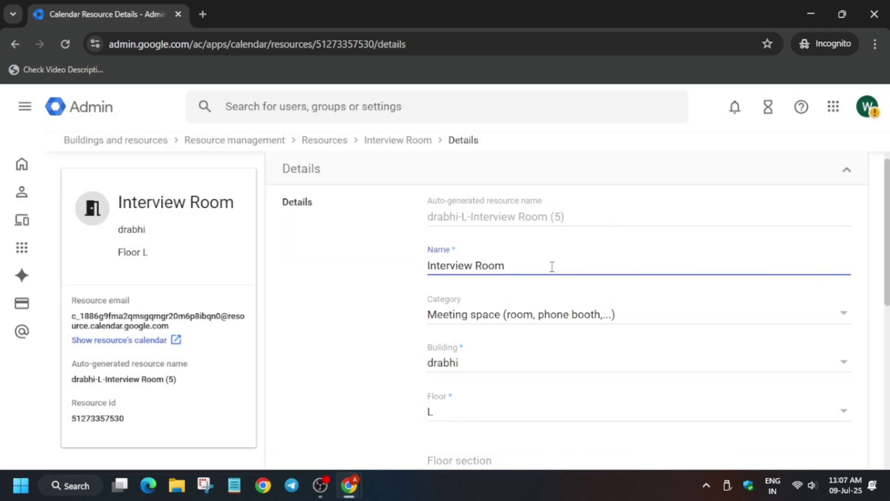
scroll(552, 266, down, 5)
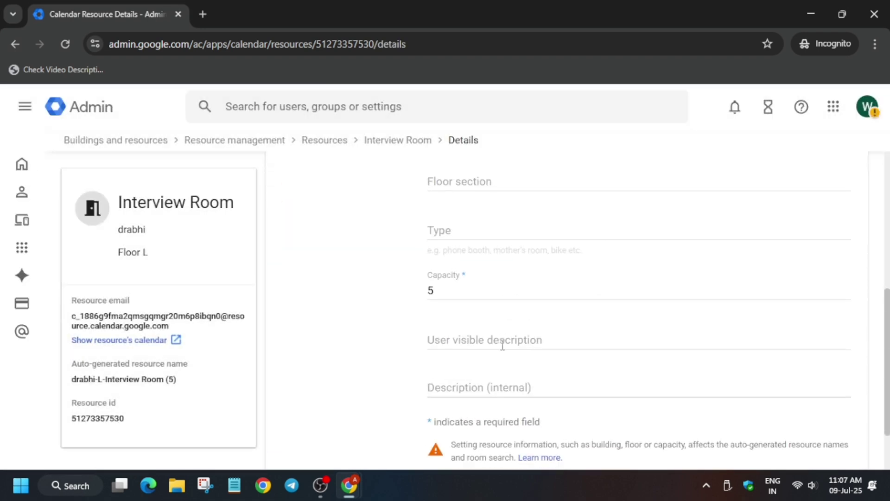
scroll(506, 274, up, 6)
click(418, 141)
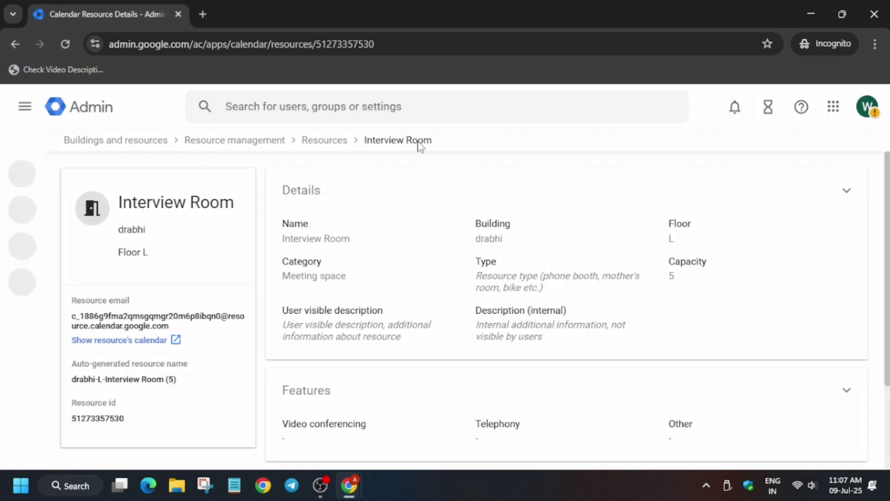
Step: Add the Refreshment Station feature to Interview Room and save it
scroll(479, 283, down, 3)
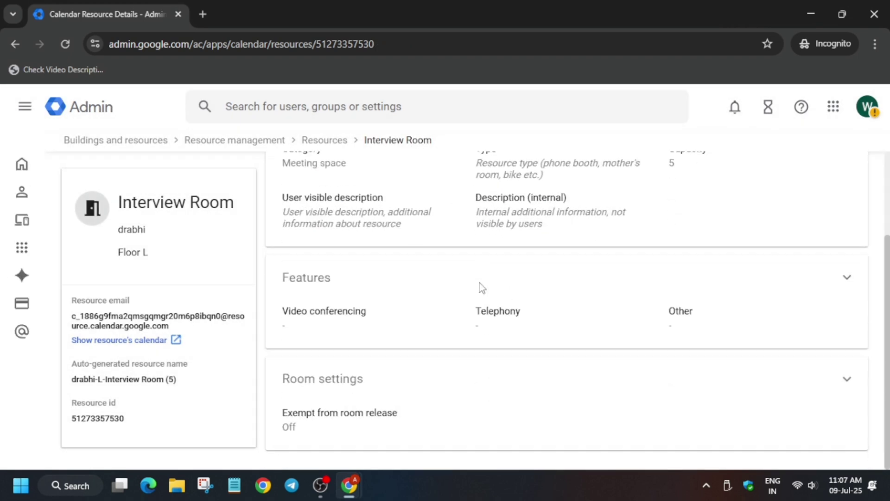
click(846, 278)
click(600, 236)
click(509, 273)
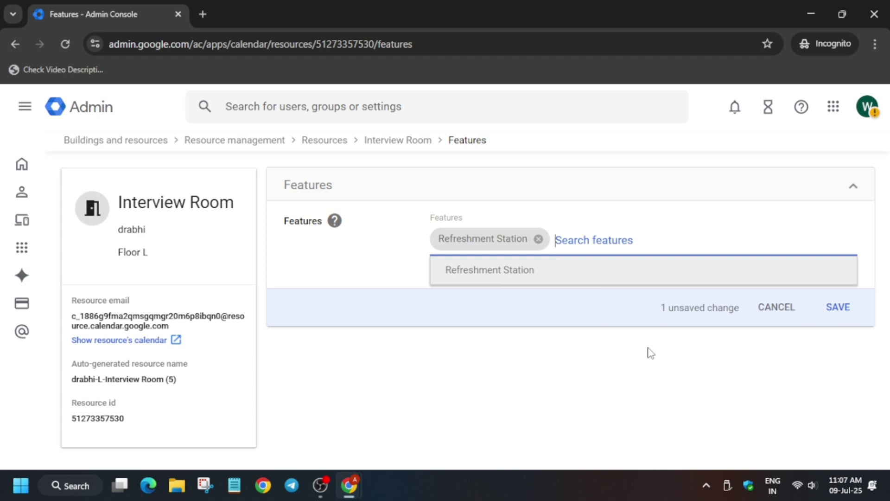
click(847, 308)
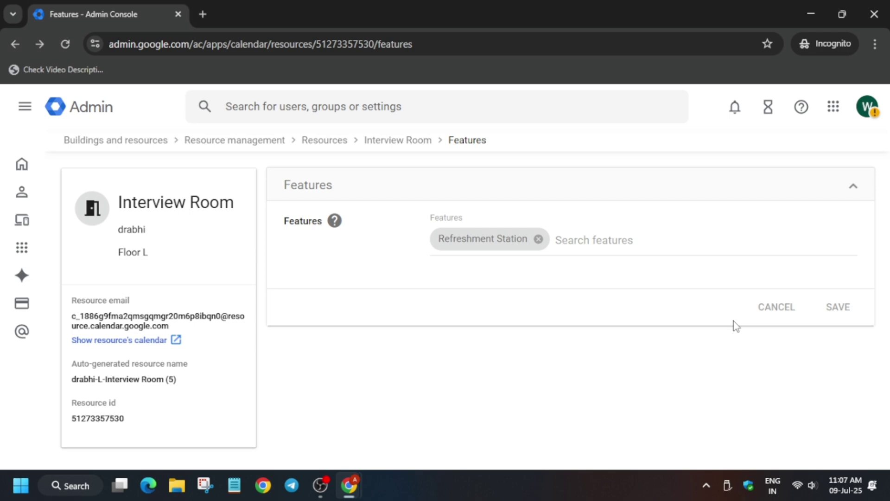
mouse_move(22, 163)
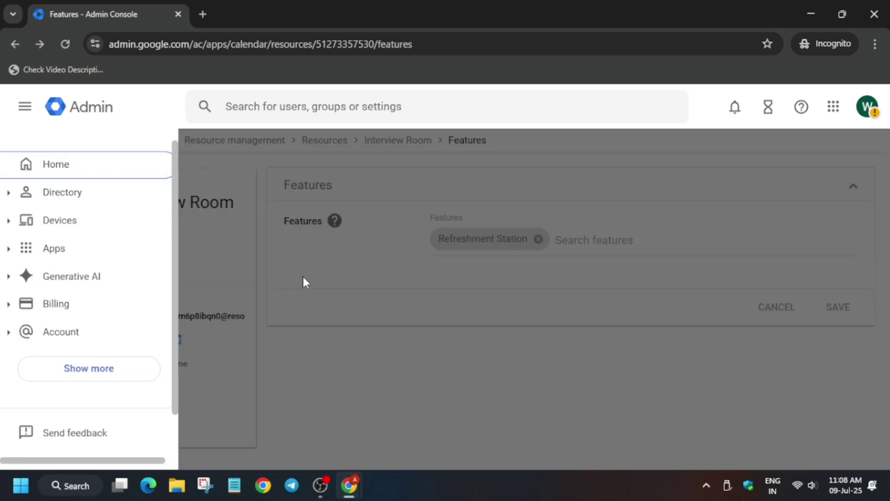
Step: Go to the Admin home page and open the Add a domain form
click(305, 307)
mouse_move(21, 164)
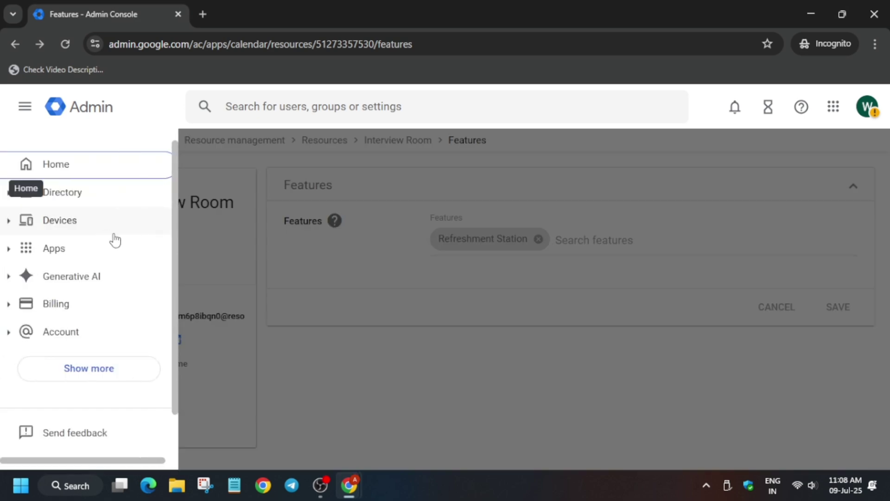
click(89, 174)
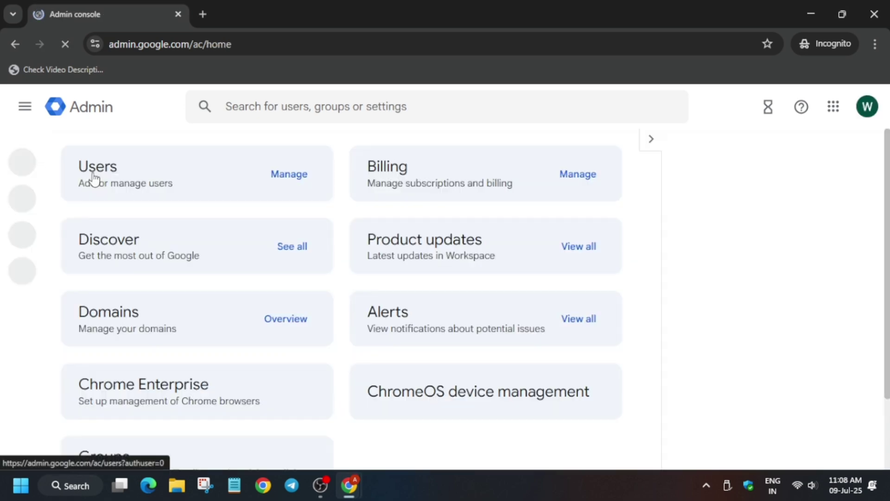
scroll(262, 292, down, 10)
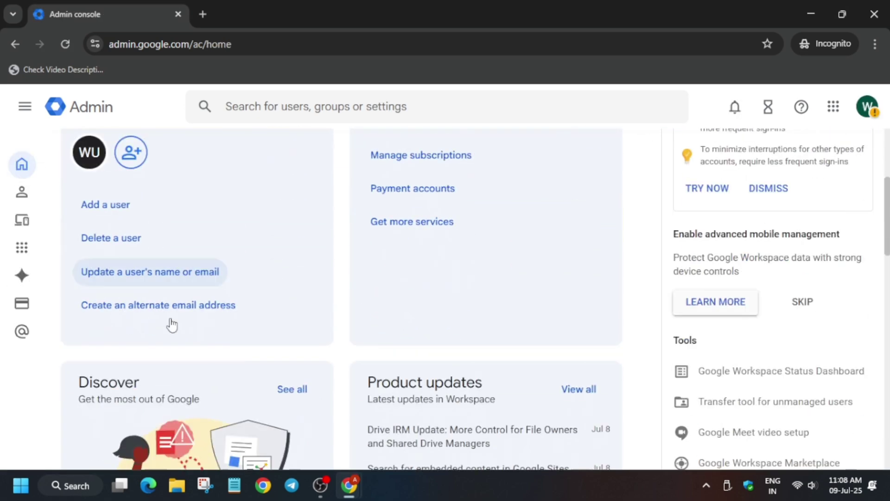
click(123, 414)
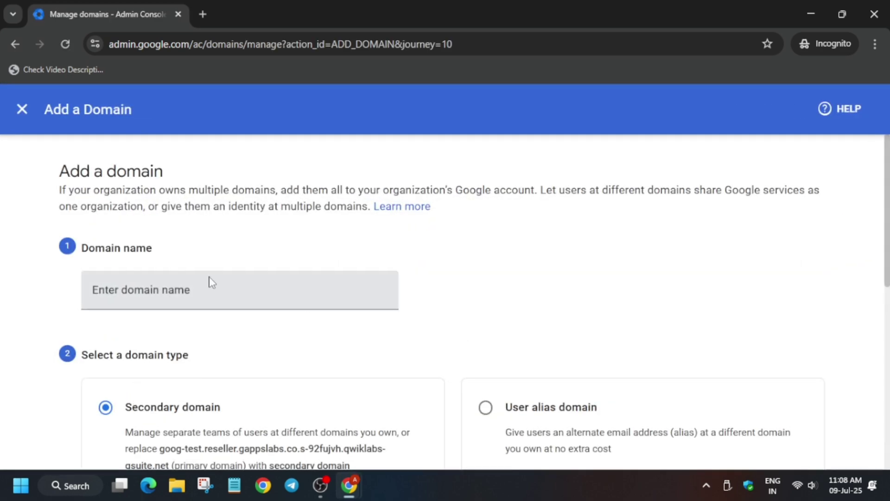
click(211, 282)
Step: Run the lab's progress check for the shared resources task
key(alt+Tab)
scroll(237, 300, down, 10)
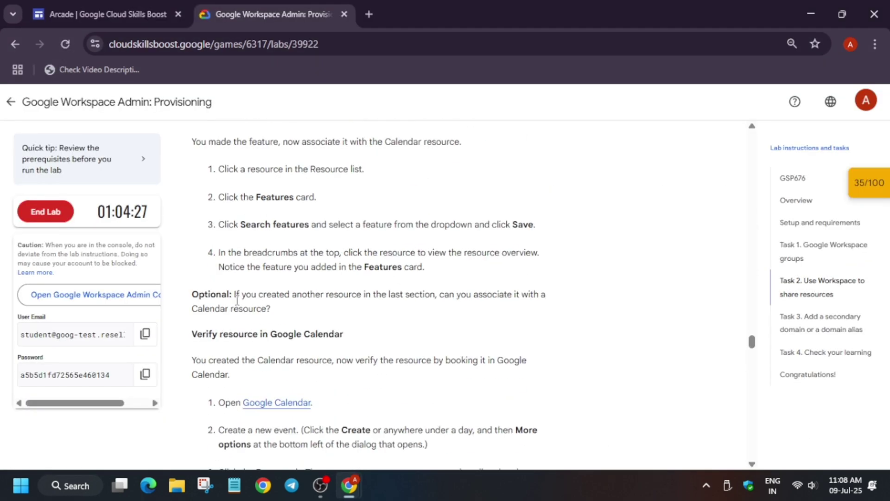
scroll(235, 302, up, 1)
scroll(288, 248, down, 7)
click(304, 250)
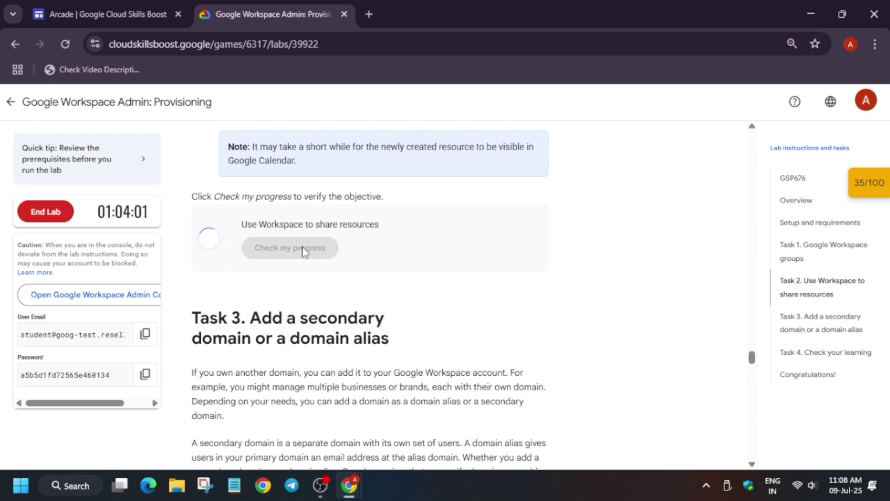
Step: Add drabhi.com as a secondary domain, fixing a typo, and start its verification
key(alt+Tab)
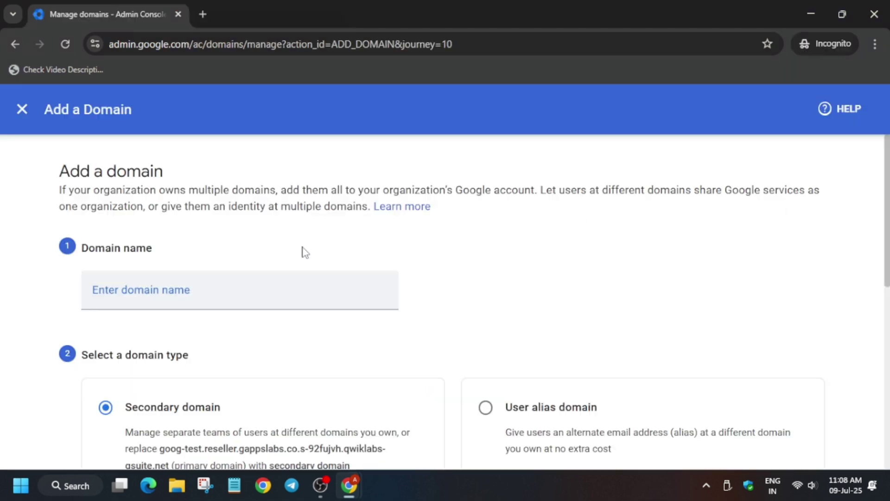
text(drabh)
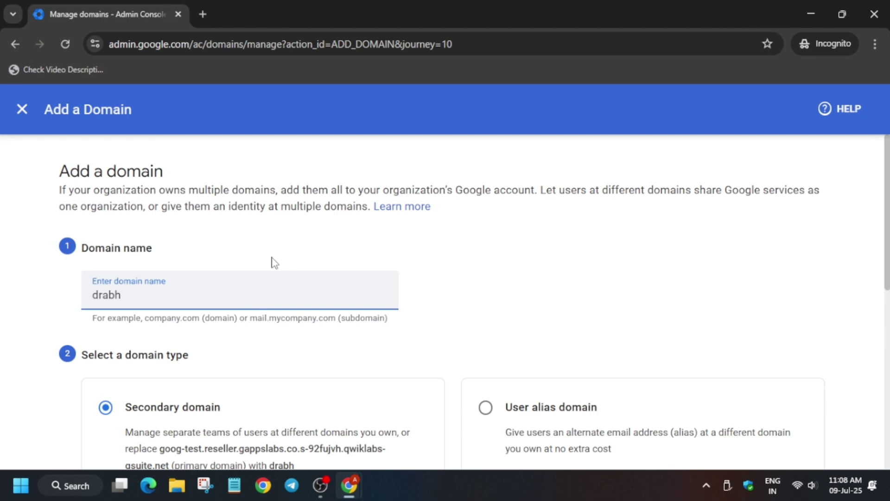
text(it)
scroll(604, 323, down, 9)
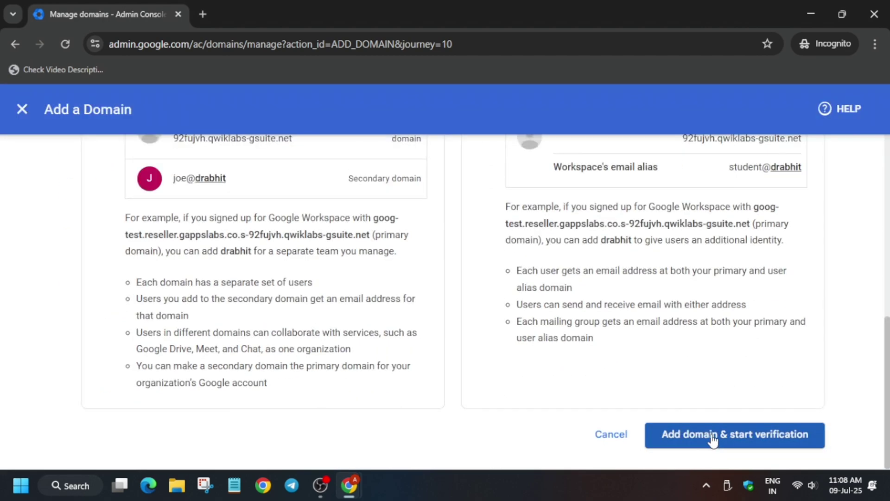
click(712, 436)
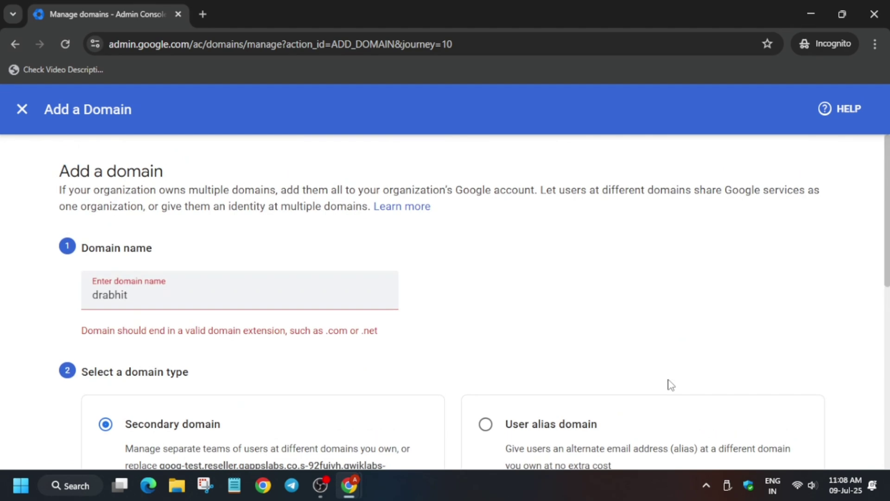
click(262, 297)
key(BackSpace)
key(BackSpace)
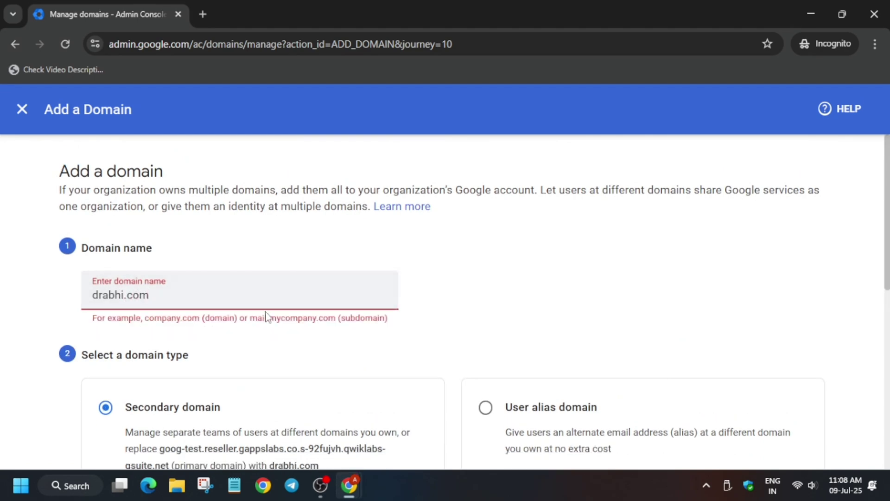
scroll(697, 413, down, 10)
click(702, 435)
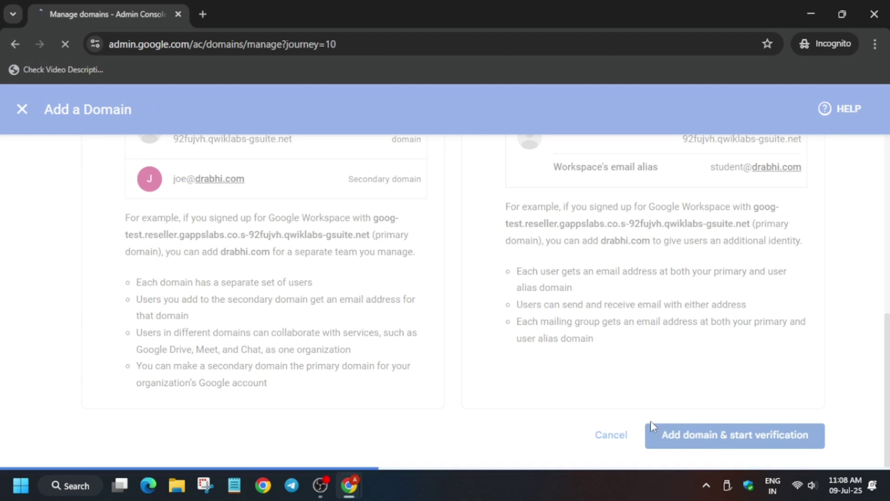
click(620, 390)
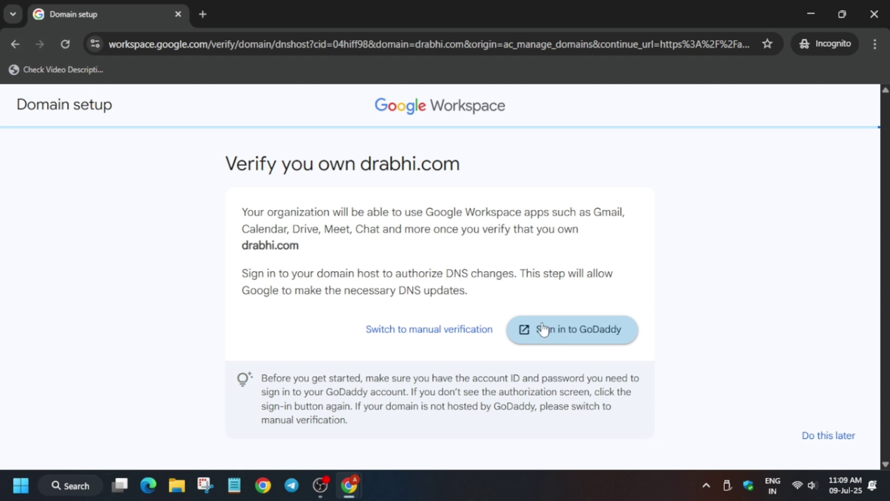
Step: Choose manual verification with a different host, confirm the code, and submit drabhi.com
click(483, 330)
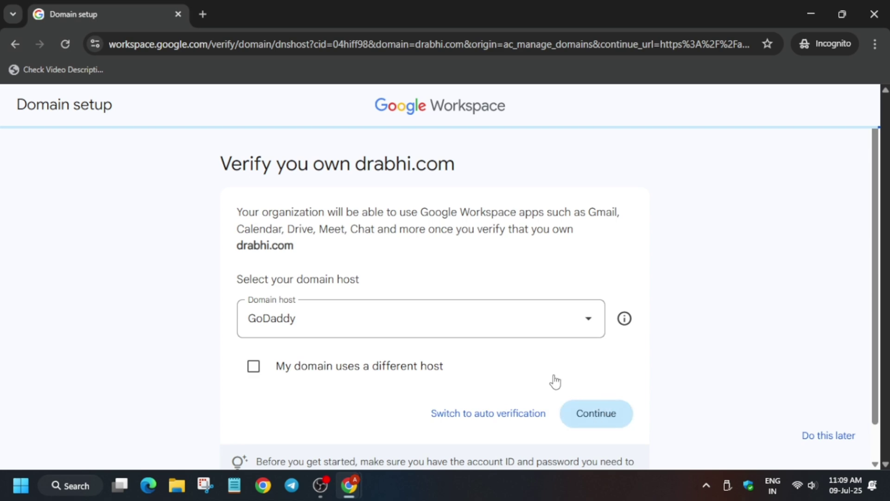
click(338, 369)
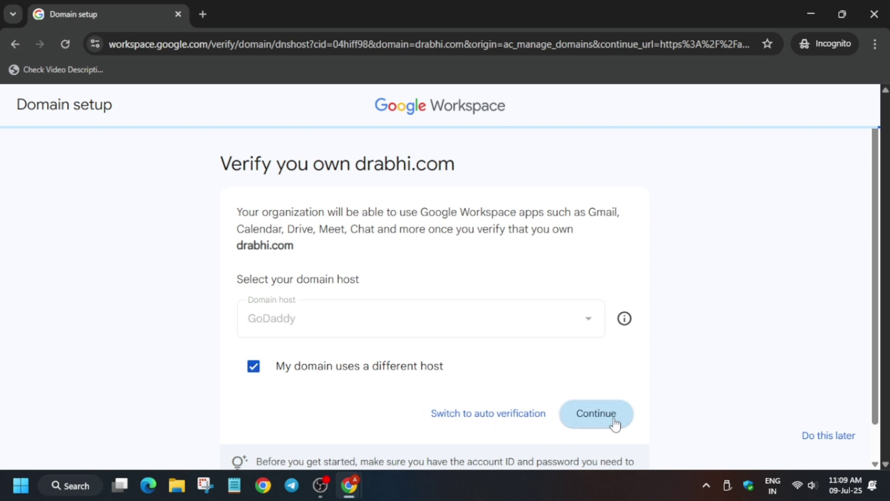
click(611, 421)
scroll(606, 420, down, 4)
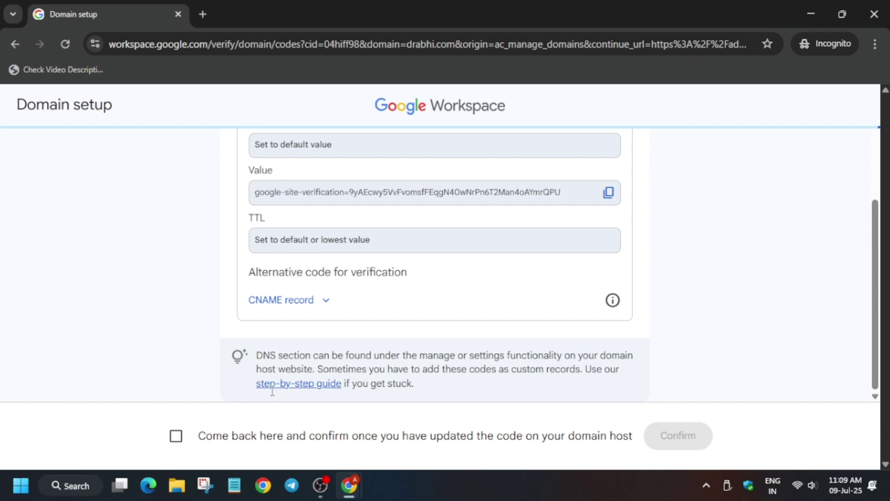
click(176, 436)
click(672, 446)
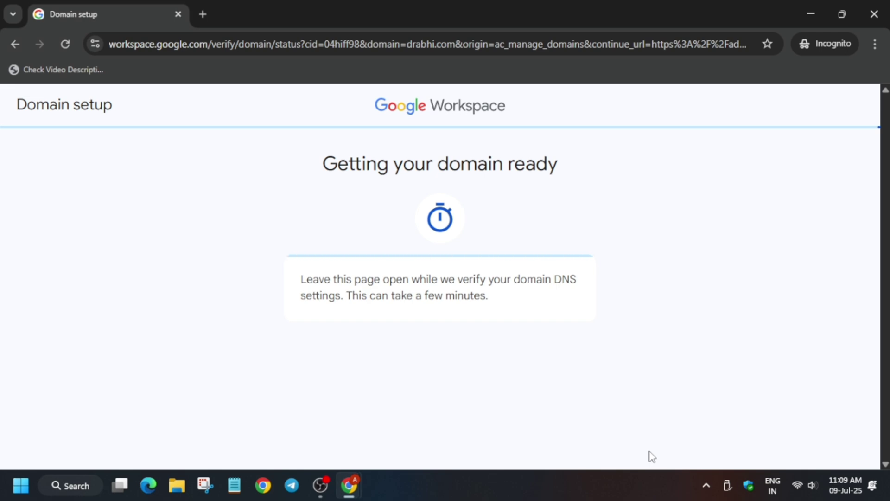
Step: Run Check my progress for the secondary-domain task and view the score breakdown
key(alt+Tab)
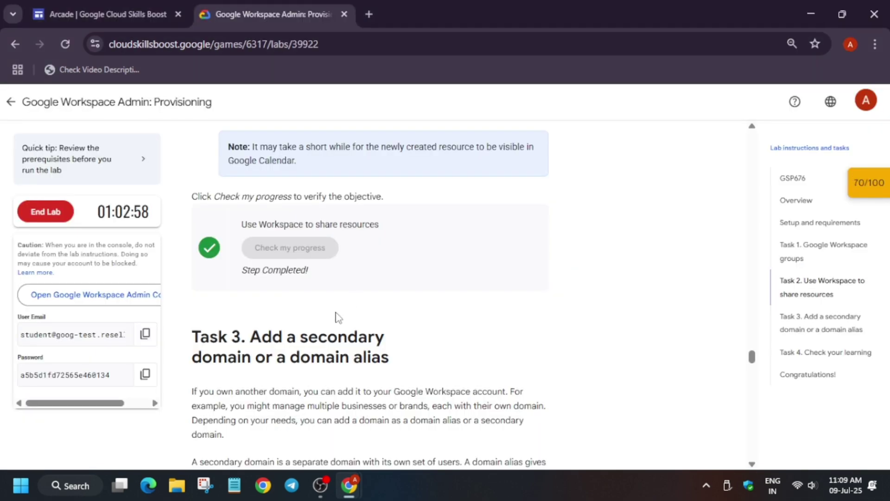
scroll(332, 288, down, 20)
click(330, 245)
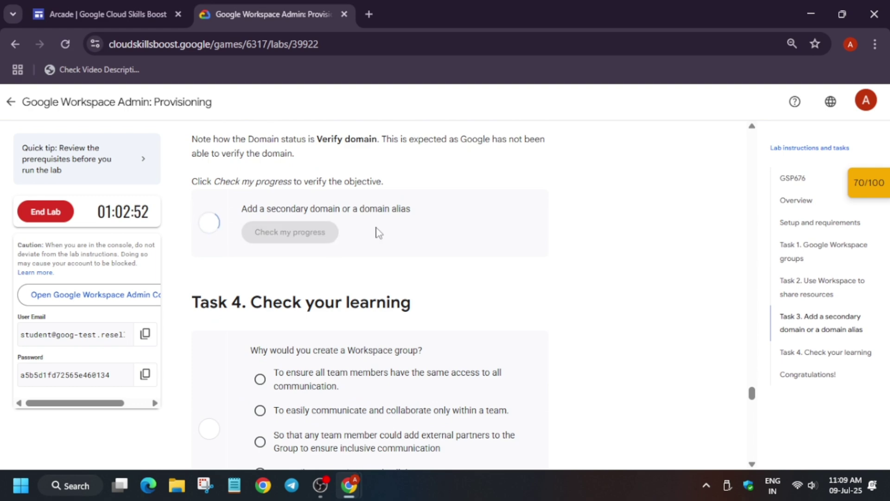
key(alt+Tab)
key(alt+Tab)
click(862, 182)
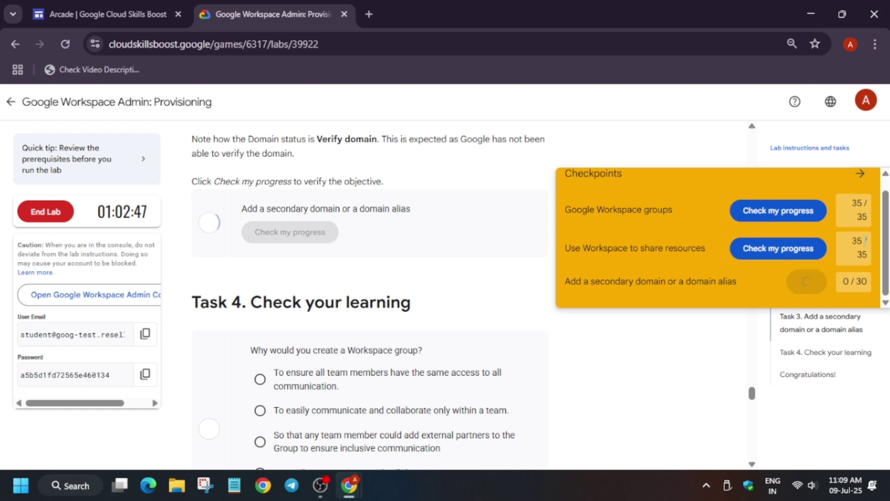
click(869, 192)
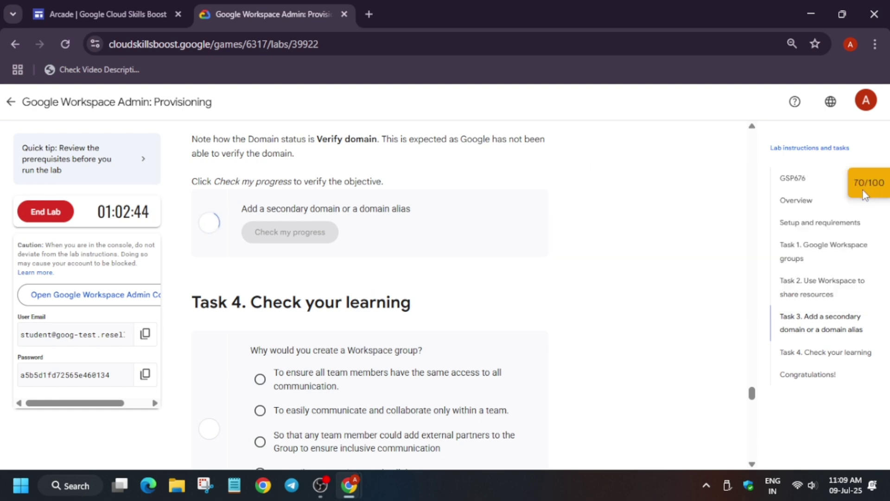
Step: Reload the lab page, recheck the secondary-domain task, and return to the Admin window
click(65, 46)
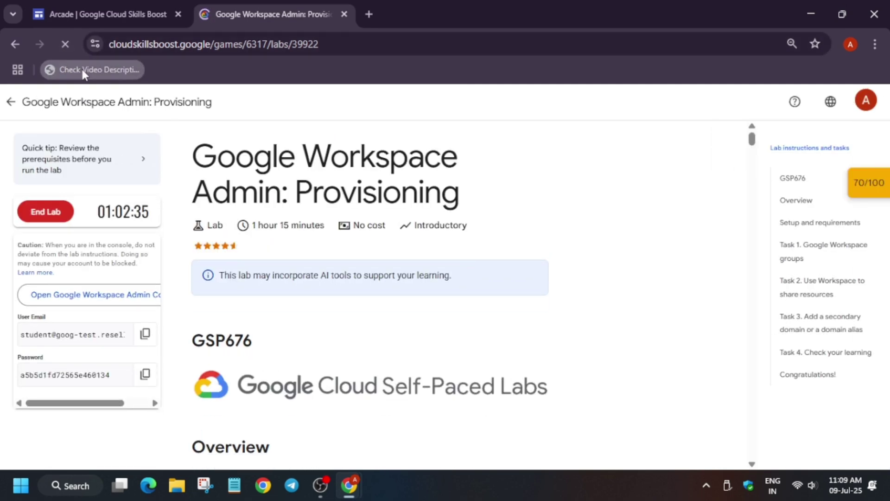
click(826, 352)
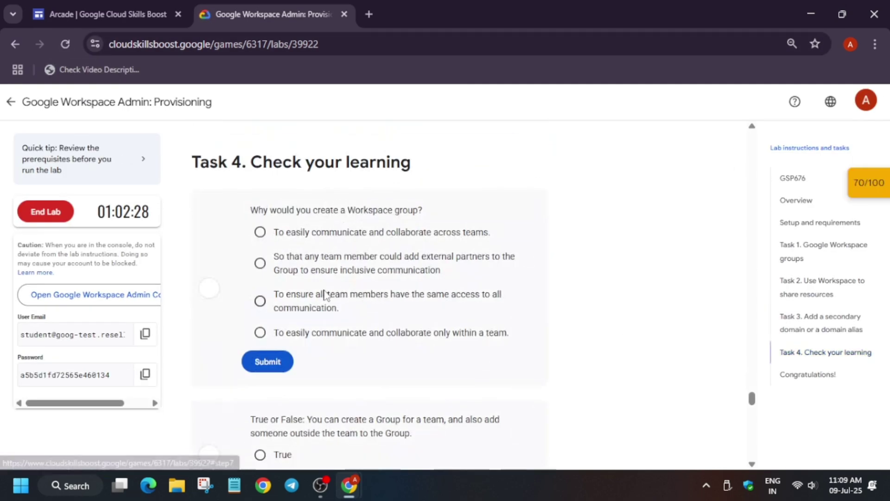
scroll(328, 294, up, 5)
click(310, 373)
key(alt+Tab)
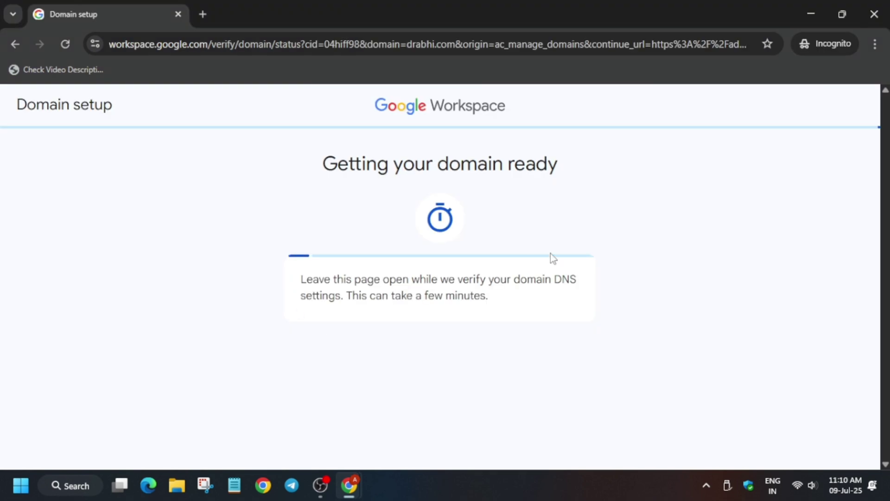